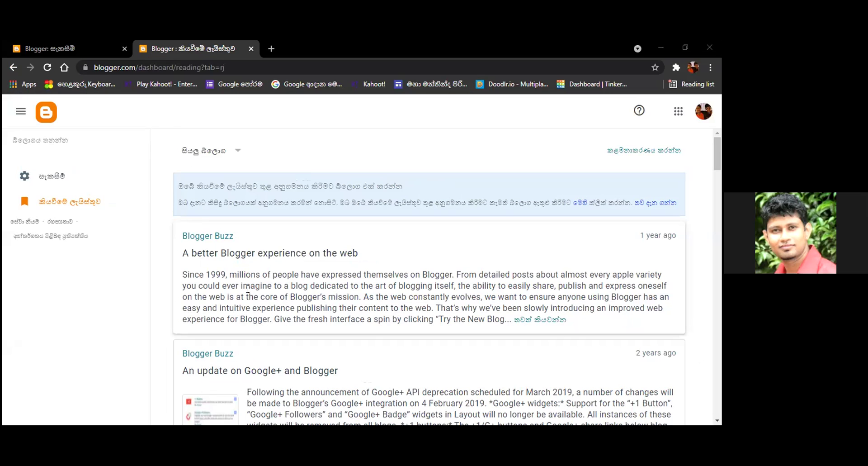
Scroll the Reading List and start a new blog from the sidebar's create-blog label
{"action": "scroll", "coordinate": [248, 288], "scroll_direction": "down", "scroll_amount": 6}
{"action": "scroll", "coordinate": [249, 289], "scroll_direction": "up", "scroll_amount": 3}
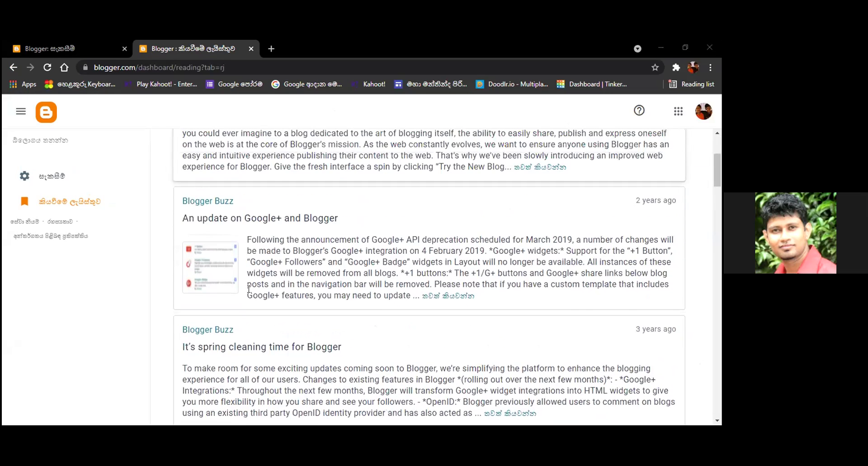
{"action": "scroll", "coordinate": [249, 288], "scroll_direction": "up", "scroll_amount": 1}
{"action": "scroll", "coordinate": [251, 260], "scroll_direction": "up", "scroll_amount": 2}
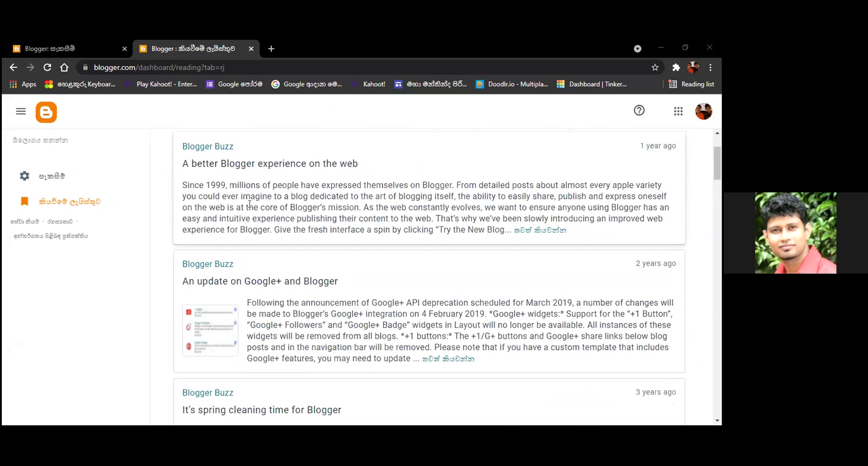
{"action": "scroll", "coordinate": [251, 217], "scroll_direction": "up", "scroll_amount": 2}
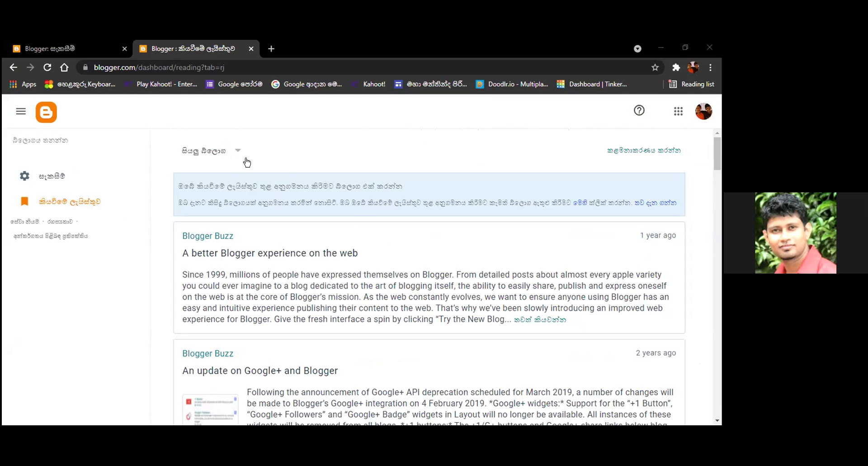
{"action": "left_click", "coordinate": [55, 142]}
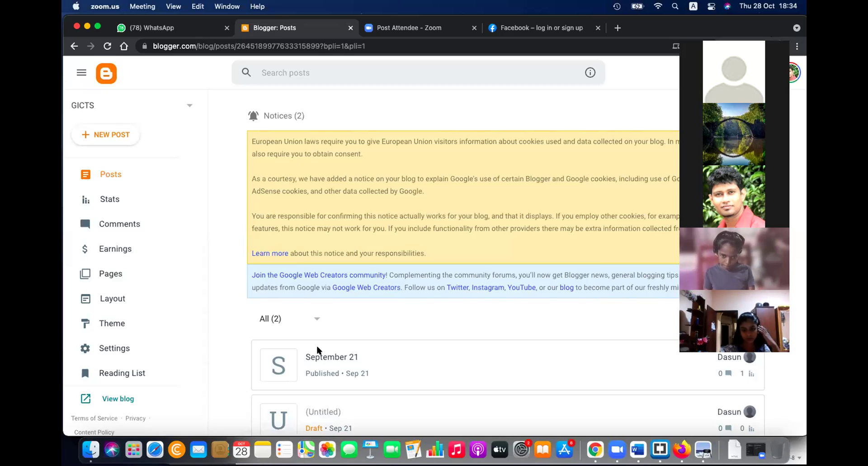
Open the live GICTS blog in a new tab from the Posts dashboard
{"action": "scroll", "coordinate": [318, 350], "scroll_direction": "down", "scroll_amount": 1}
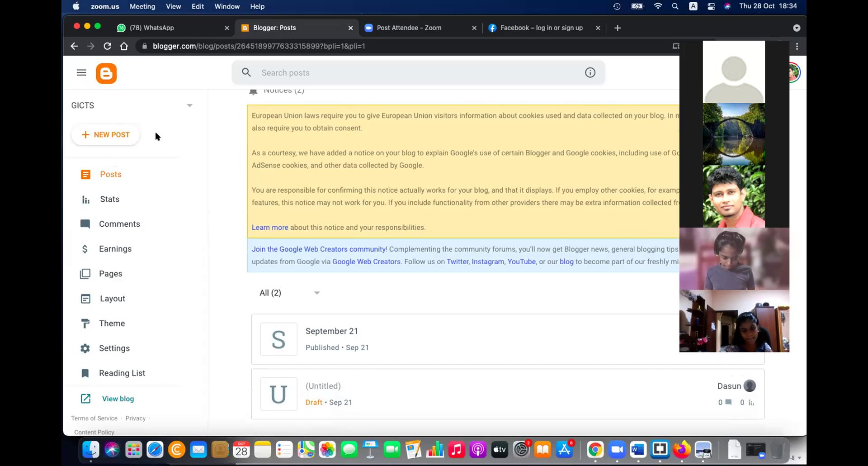
{"action": "left_click", "coordinate": [126, 396]}
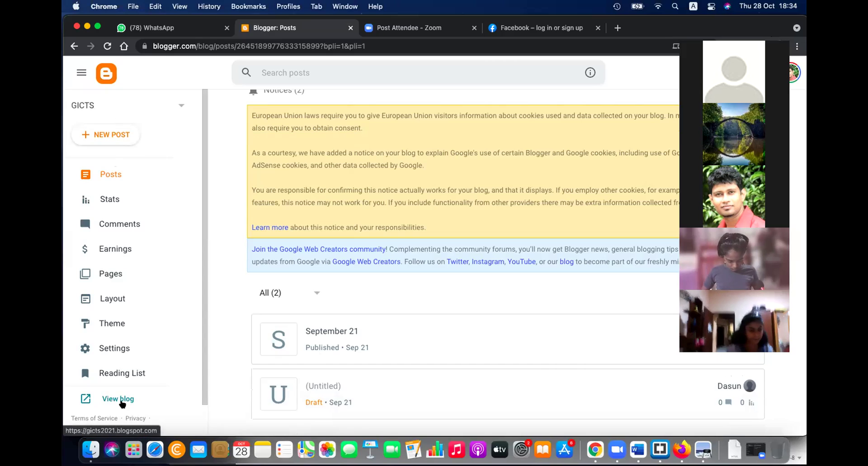
{"action": "left_click", "coordinate": [118, 399]}
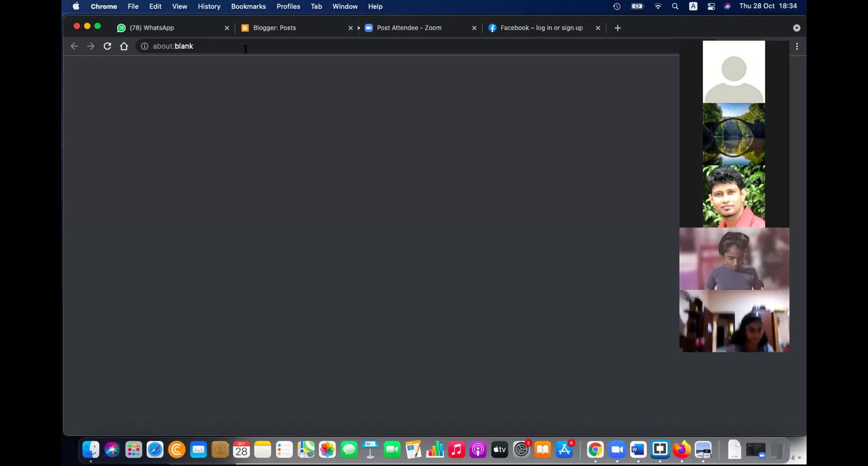
{"action": "left_click", "coordinate": [297, 30]}
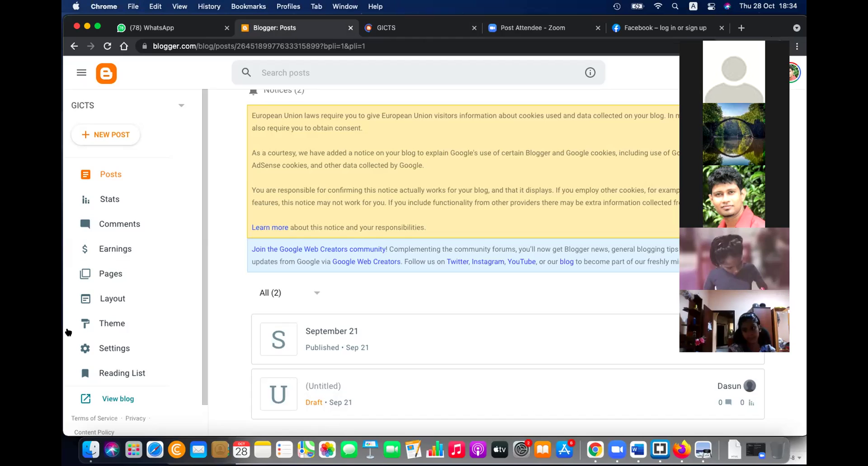
Select the gicts2021.blogspot.com address on the live blog, then switch to Word's recent documents
{"action": "left_click", "coordinate": [407, 30]}
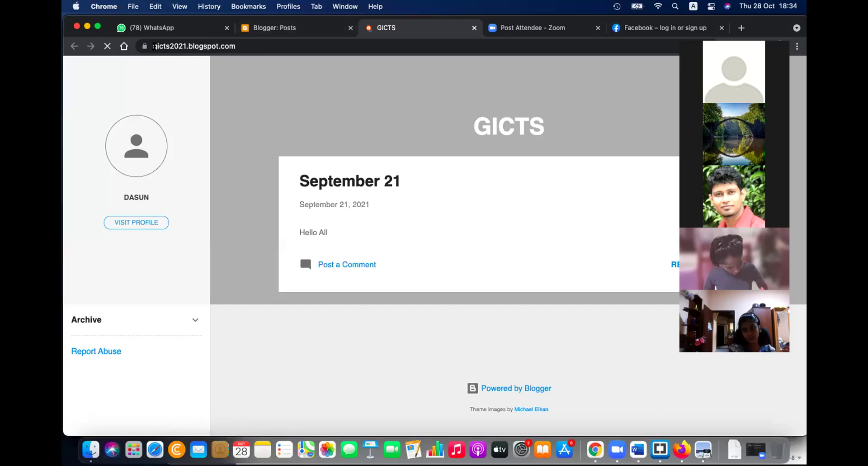
{"action": "left_click", "coordinate": [182, 45]}
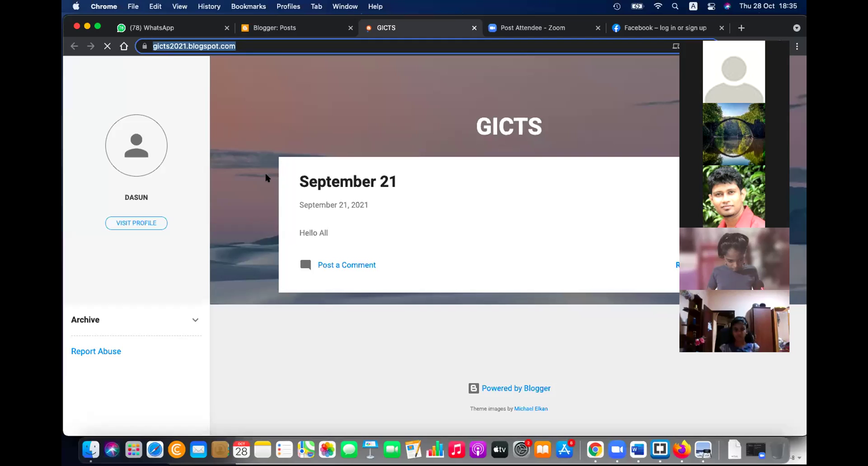
{"action": "key", "text": "super+Tab"}
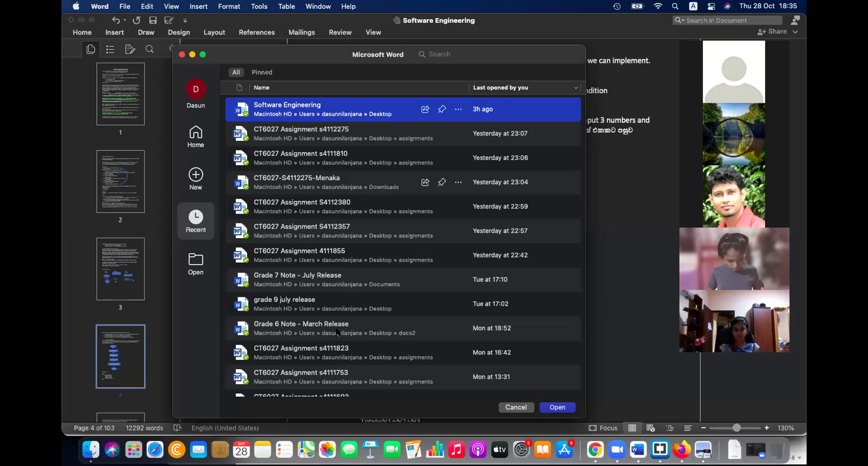
Dismiss Word's recent documents list without opening any file
{"action": "key", "text": "Escape"}
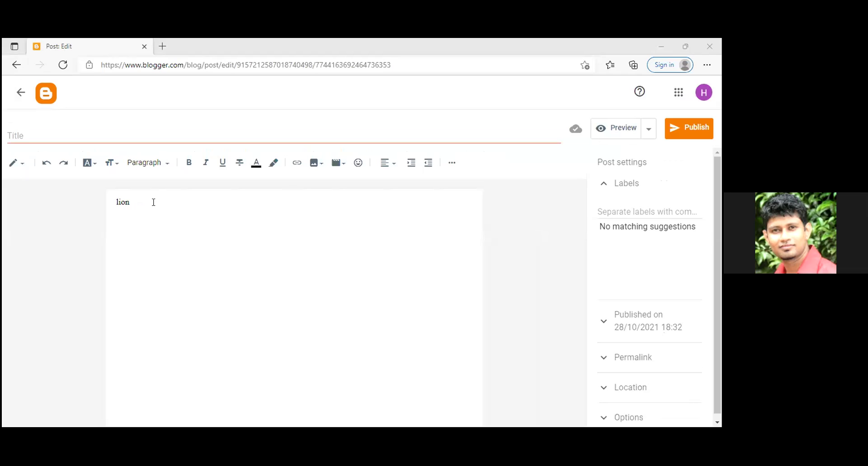
Title the 'lion' post with the student's name, correcting a typo, and publish it
{"action": "left_click", "coordinate": [21, 131]}
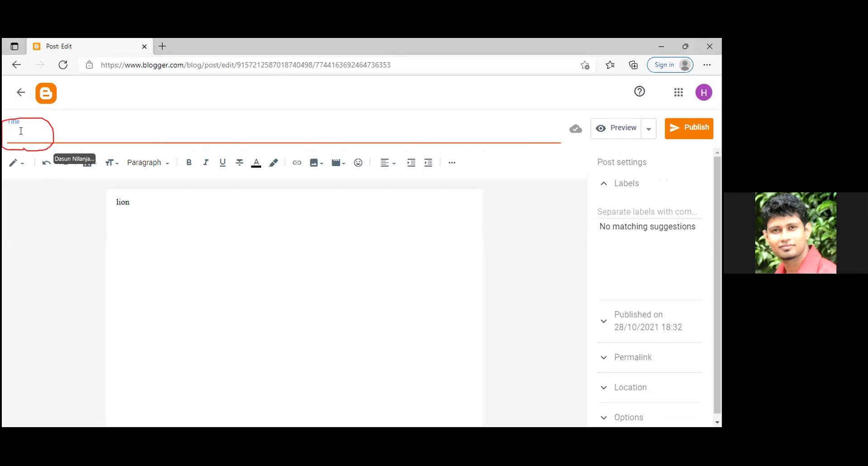
{"action": "type", "text": "V"}
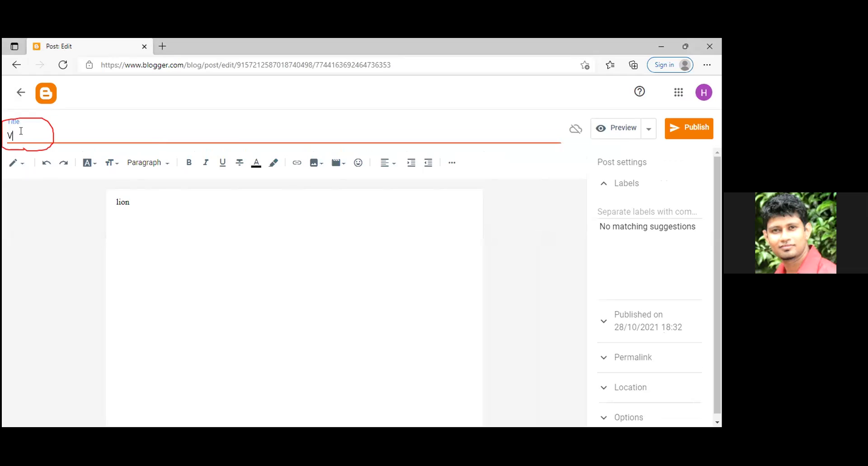
{"action": "type", "text": "enurin"}
{"action": "key", "text": "BackSpace"}
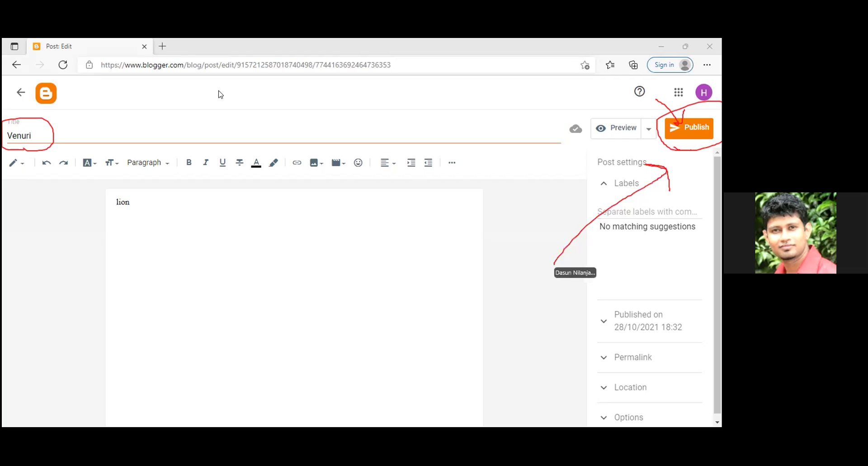
{"action": "left_click", "coordinate": [688, 130]}
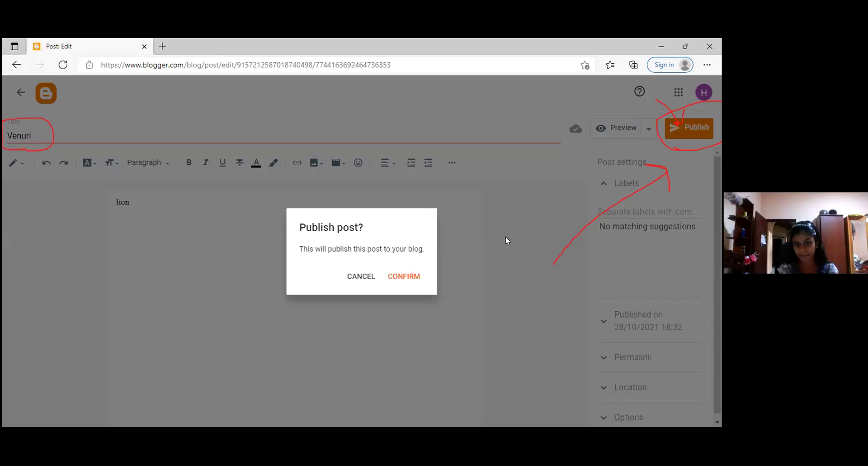
{"action": "left_click", "coordinate": [407, 275]}
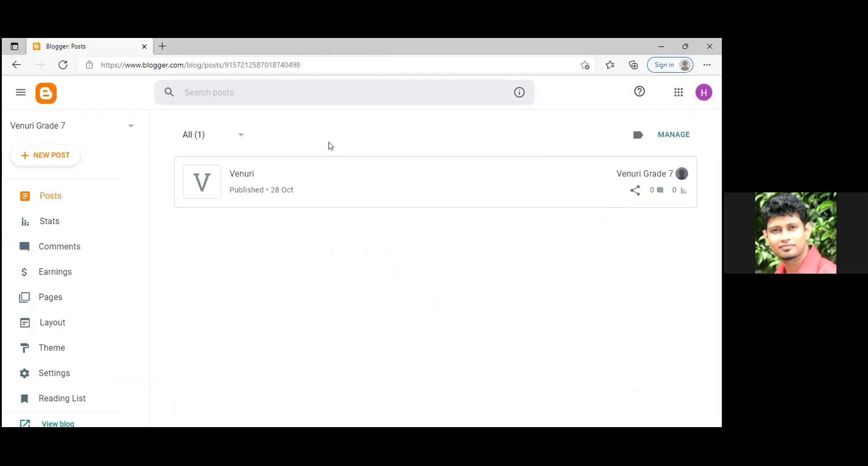
Open the live Grade 7 blog in a new tab showing the October 28, 2021 'lion' post
{"action": "mouse_move", "coordinate": [268, 162]}
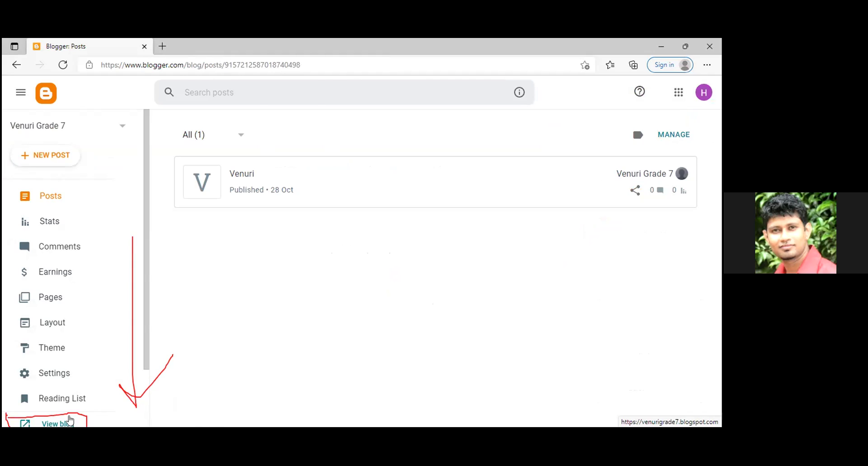
{"action": "left_click", "coordinate": [70, 421]}
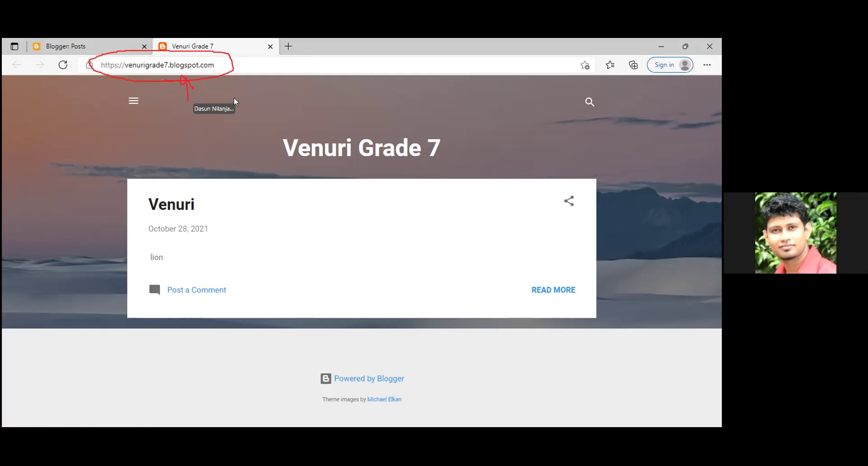
Copy the Grade 7 blog's blogspot address from the browser address bar to the clipboard
{"action": "left_click", "coordinate": [147, 66]}
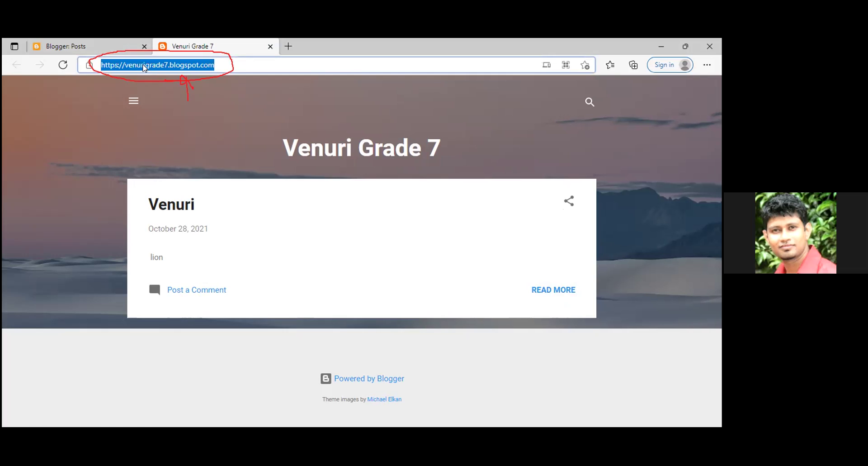
{"action": "left_click", "coordinate": [141, 69]}
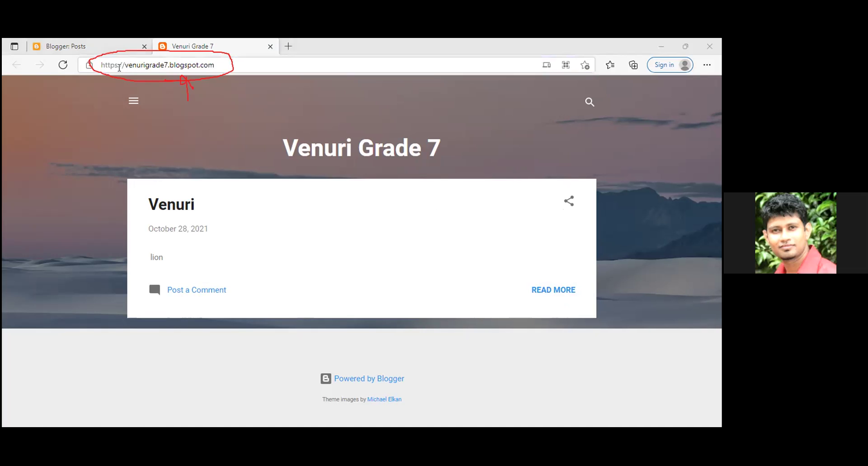
{"action": "right_click", "coordinate": [120, 69]}
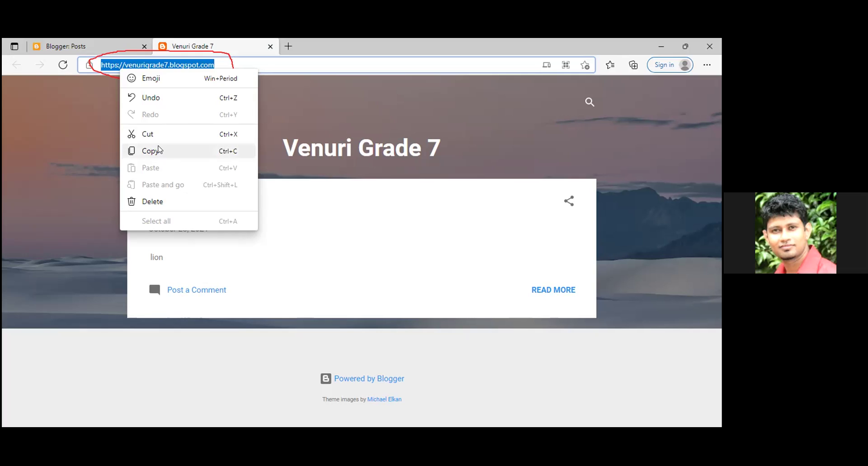
{"action": "left_click", "coordinate": [159, 151]}
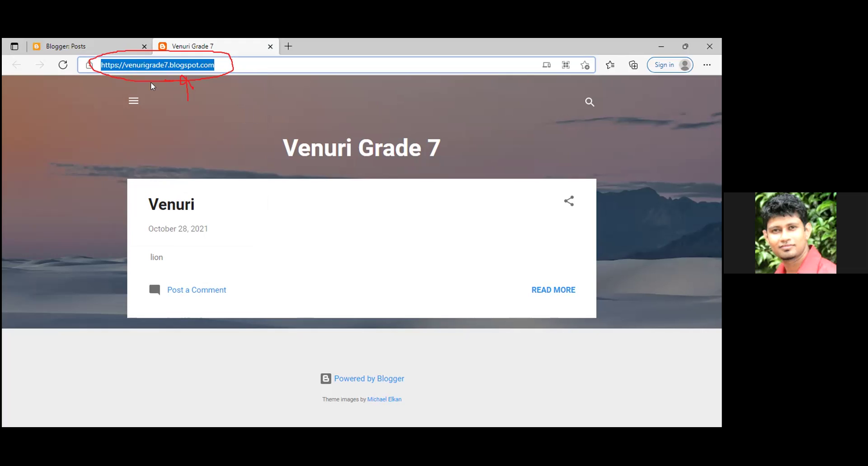
{"action": "key", "text": "shift+F10"}
{"action": "key", "text": "Down"}
{"action": "key", "text": "Down"}
{"action": "key", "text": "Down"}
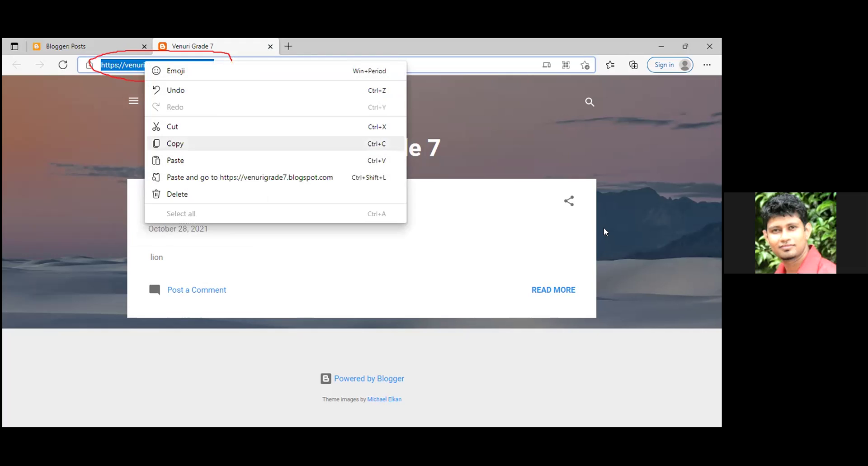
{"action": "key", "text": "Return"}
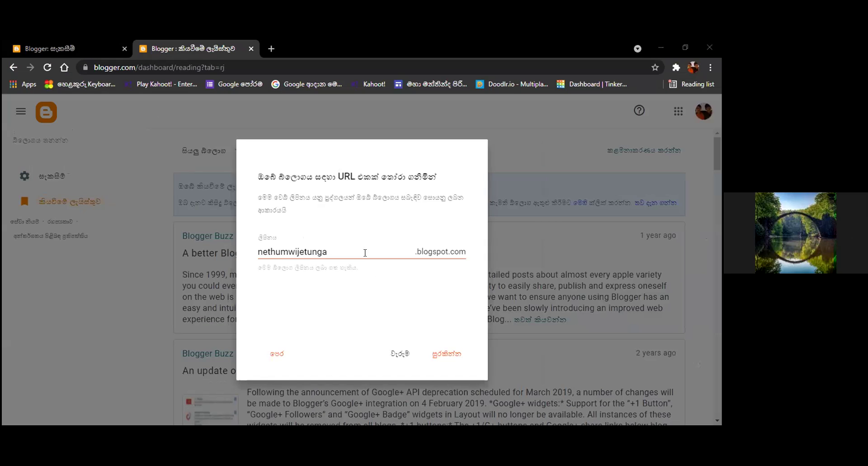
Change the new blog's address to end in 7 and try saving it
{"action": "left_click", "coordinate": [365, 252]}
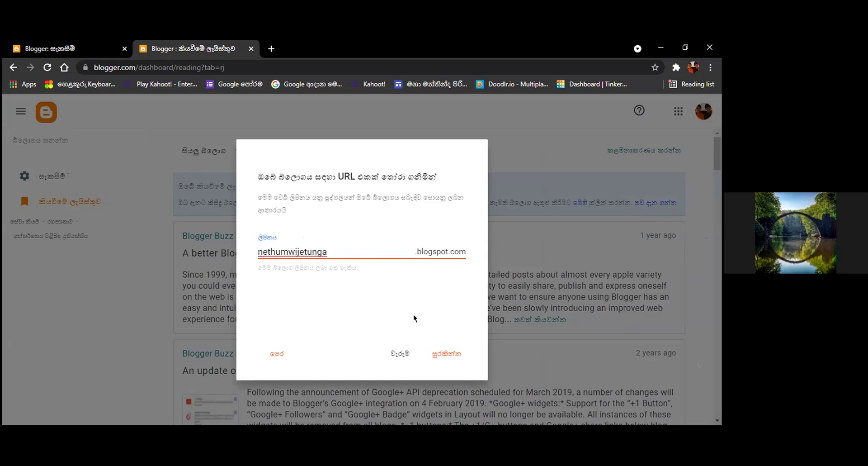
{"action": "left_click", "coordinate": [443, 357]}
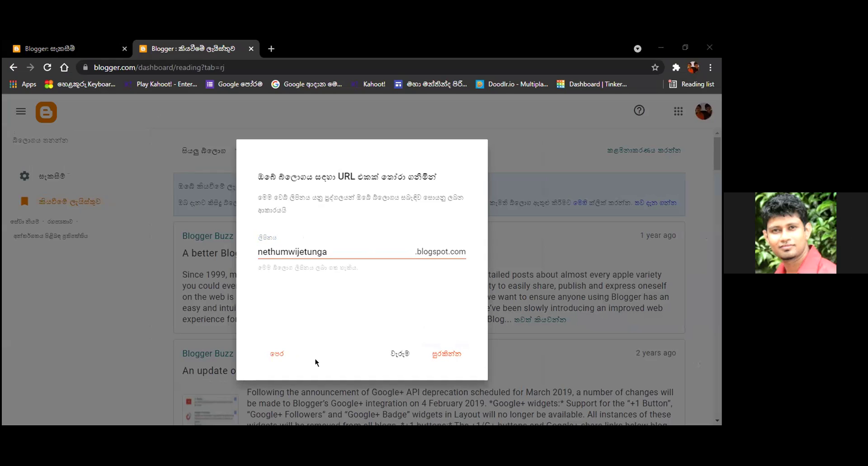
{"action": "left_click", "coordinate": [323, 257]}
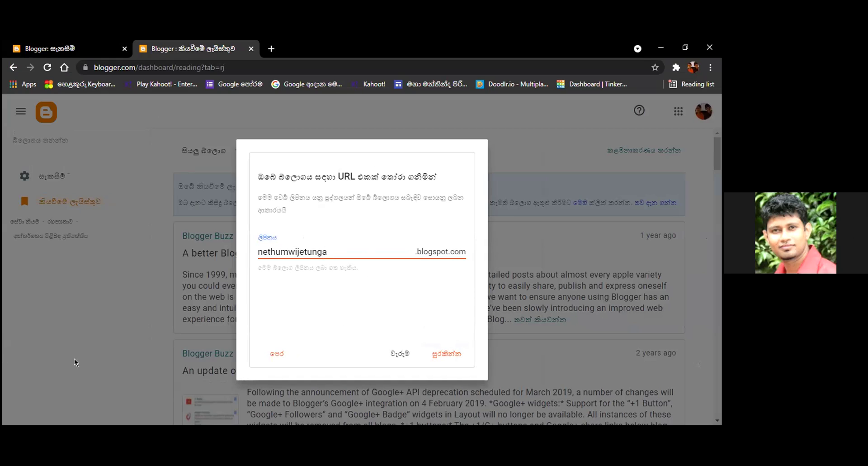
{"action": "type", "text": "7"}
{"action": "key", "text": "BackSpace"}
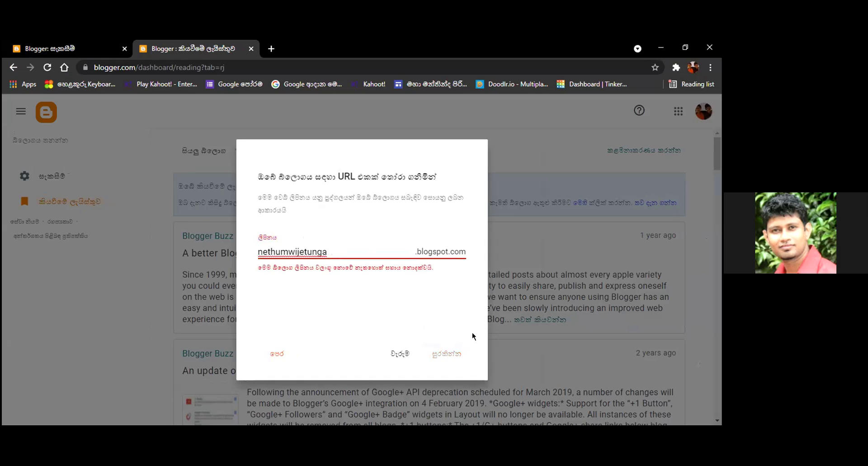
{"action": "type", "text": "7"}
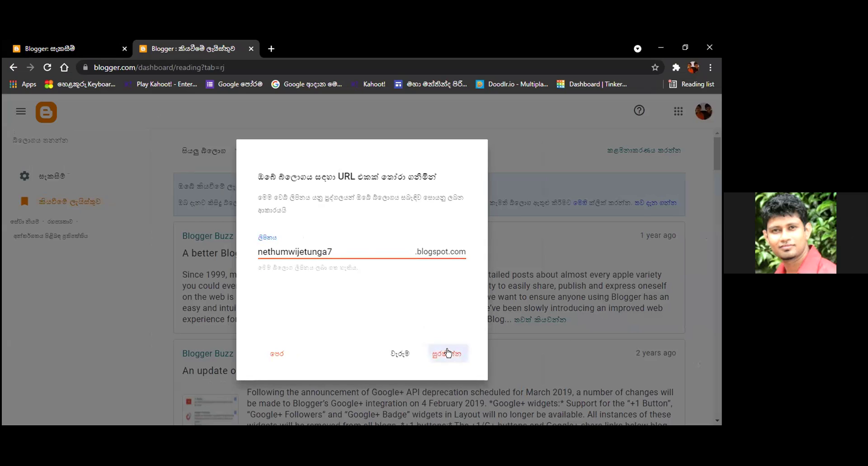
{"action": "left_click", "coordinate": [448, 353]}
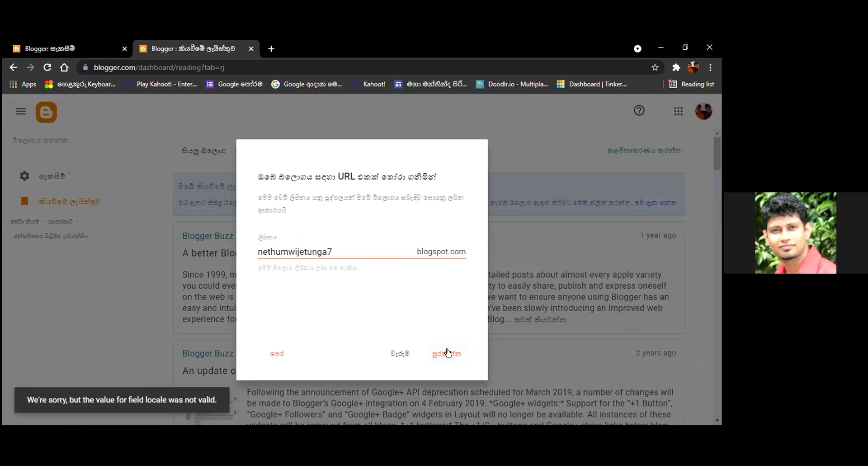
Replace the address's trailing 7 with 2021 and save it again
{"action": "left_click", "coordinate": [333, 253]}
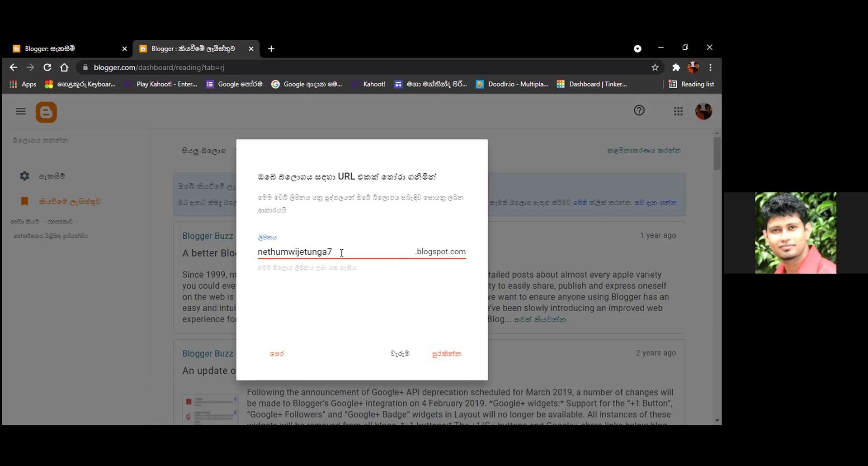
{"action": "key", "text": "BackSpace"}
{"action": "type", "text": "2019"}
{"action": "key", "text": "BackSpace"}
{"action": "key", "text": "BackSpace"}
{"action": "type", "text": "21"}
{"action": "left_click", "coordinate": [433, 360]}
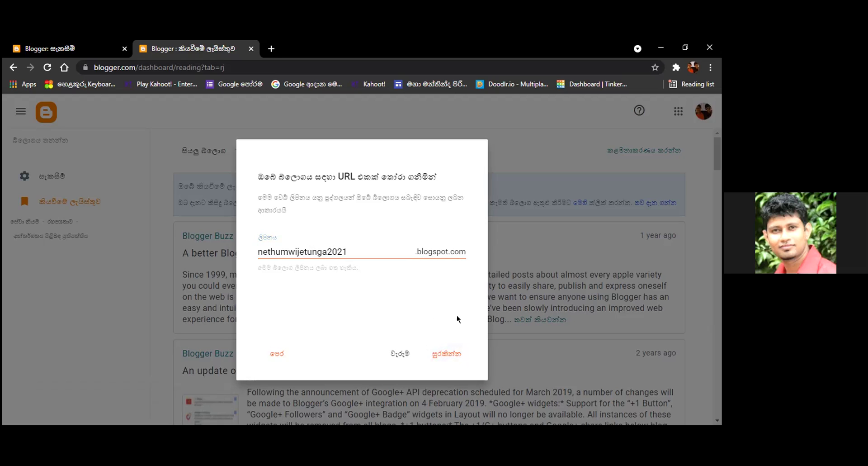
{"action": "left_click", "coordinate": [444, 355]}
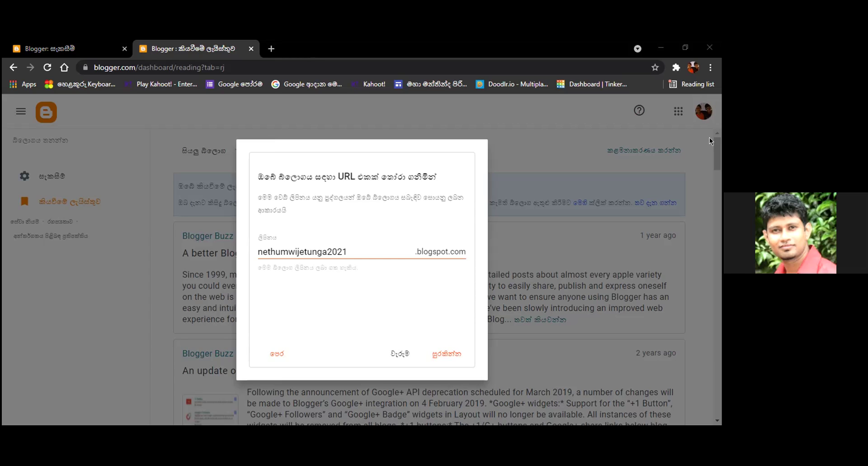
{"action": "left_click", "coordinate": [272, 48]}
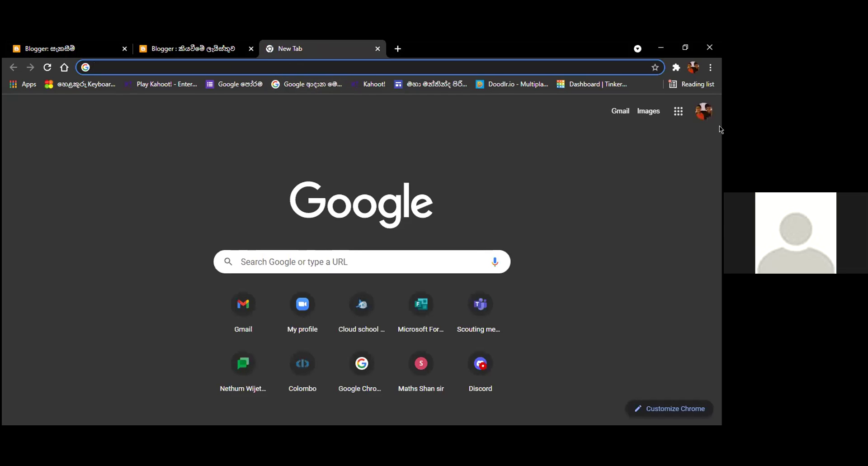
Enter google.com in the new Chrome tab's address bar and load it
{"action": "type", "text": "googlw"}
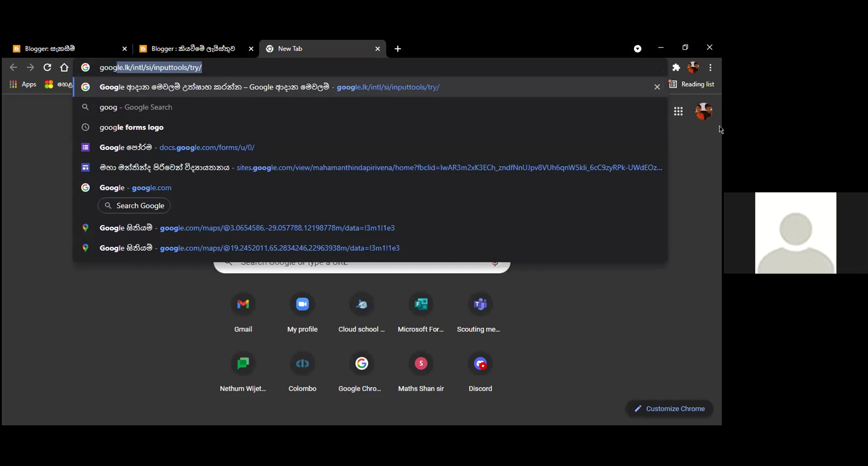
{"action": "key", "text": "BackSpace"}
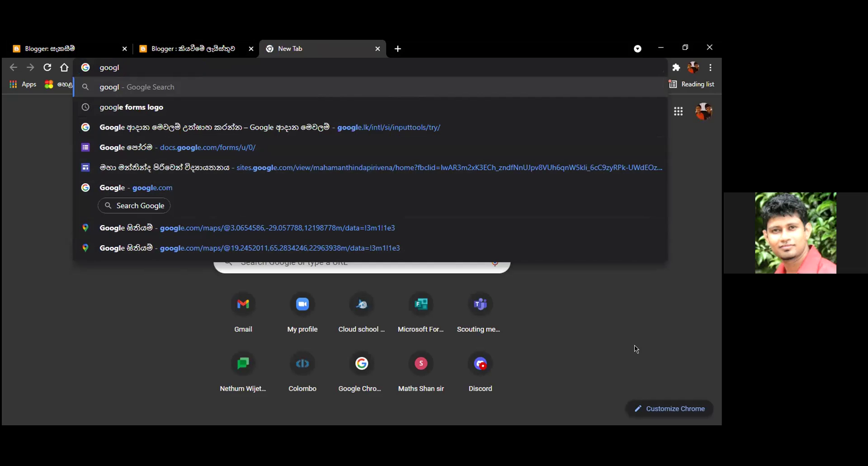
{"action": "left_click", "coordinate": [457, 293]}
{"action": "left_click", "coordinate": [131, 73]}
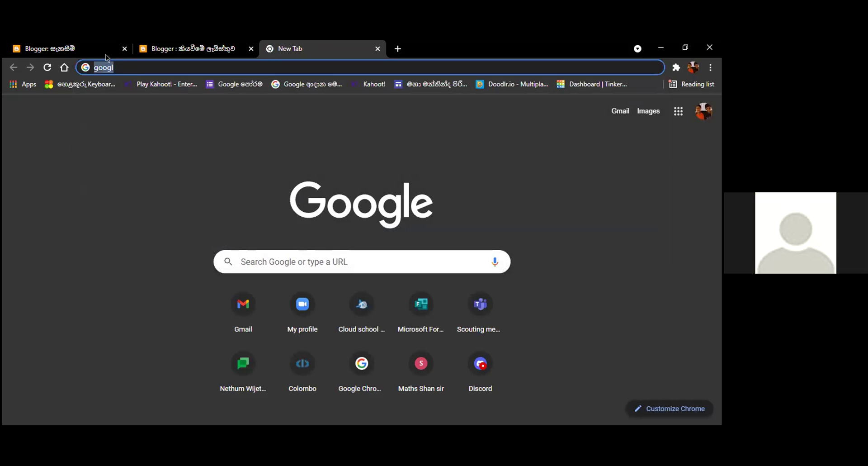
{"action": "key", "text": "End"}
{"action": "type", "text": "e.com"}
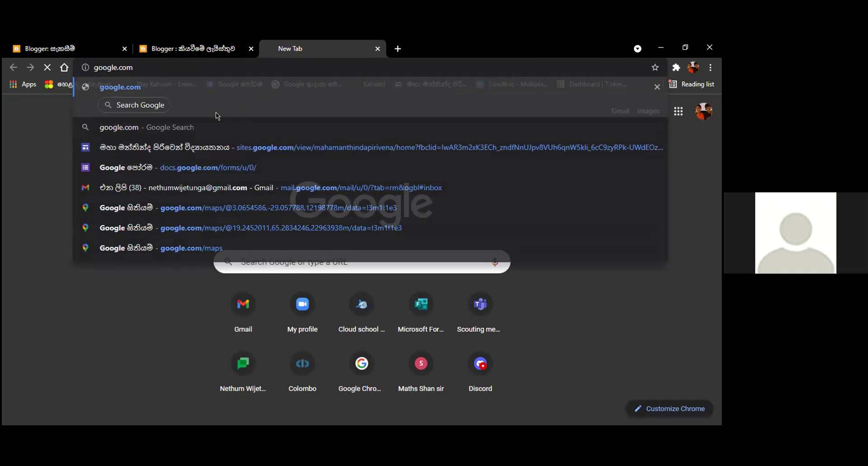
{"action": "key", "text": "Return"}
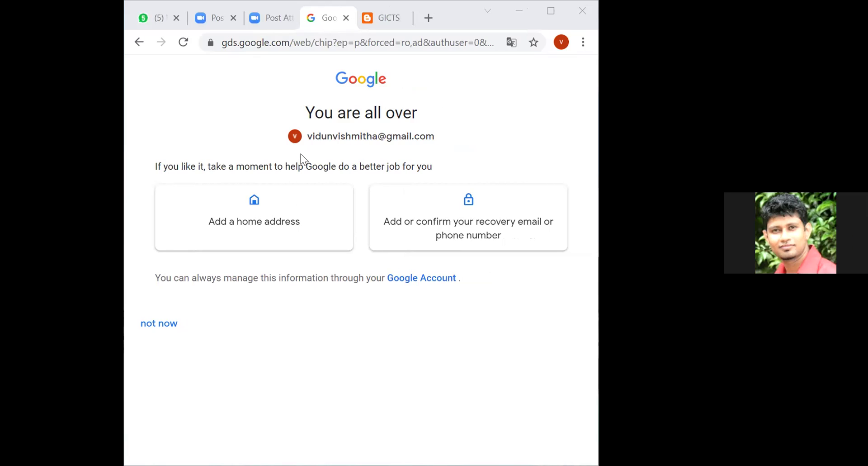
Skip the account recovery prompt, dismiss the translation offer, and scroll to the blog-name card
{"action": "left_click", "coordinate": [161, 323]}
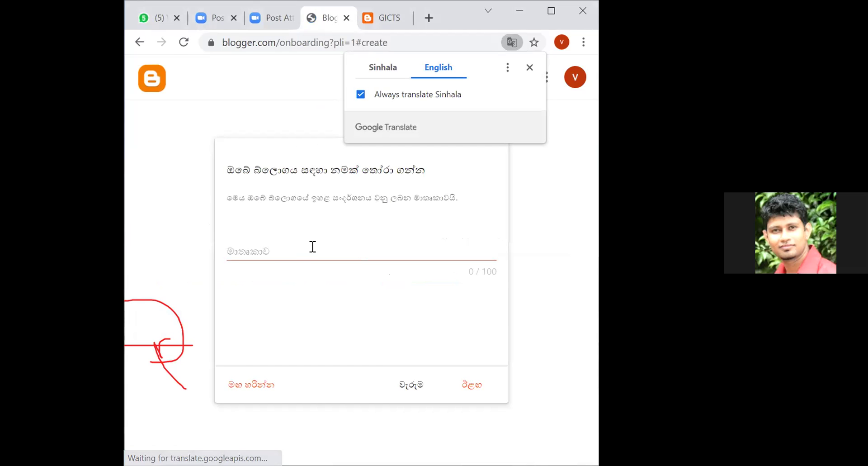
{"action": "left_click", "coordinate": [531, 68]}
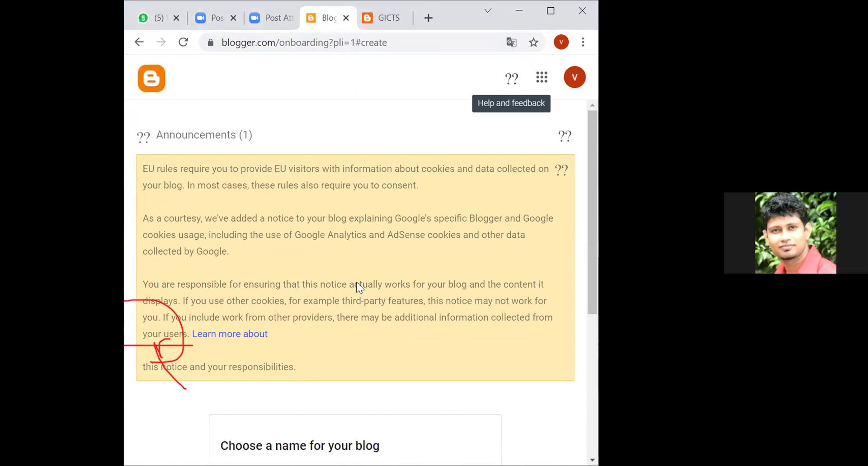
{"action": "scroll", "coordinate": [357, 288], "scroll_direction": "down", "scroll_amount": 2}
{"action": "scroll", "coordinate": [357, 287], "scroll_direction": "up", "scroll_amount": 1}
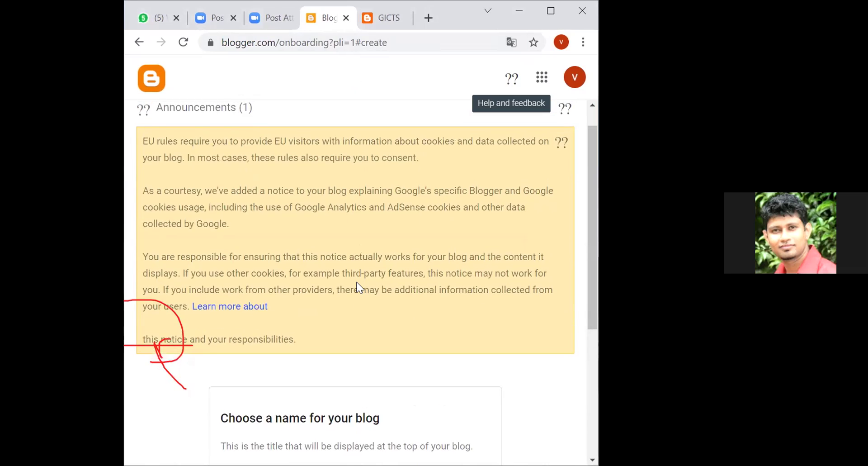
{"action": "scroll", "coordinate": [357, 287], "scroll_direction": "up", "scroll_amount": 1}
{"action": "scroll", "coordinate": [367, 339], "scroll_direction": "down", "scroll_amount": 3}
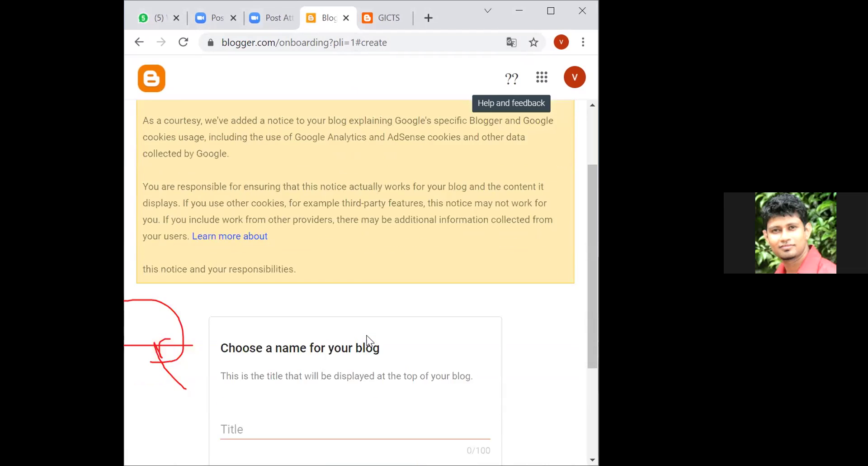
{"action": "scroll", "coordinate": [369, 342], "scroll_direction": "down", "scroll_amount": 3}
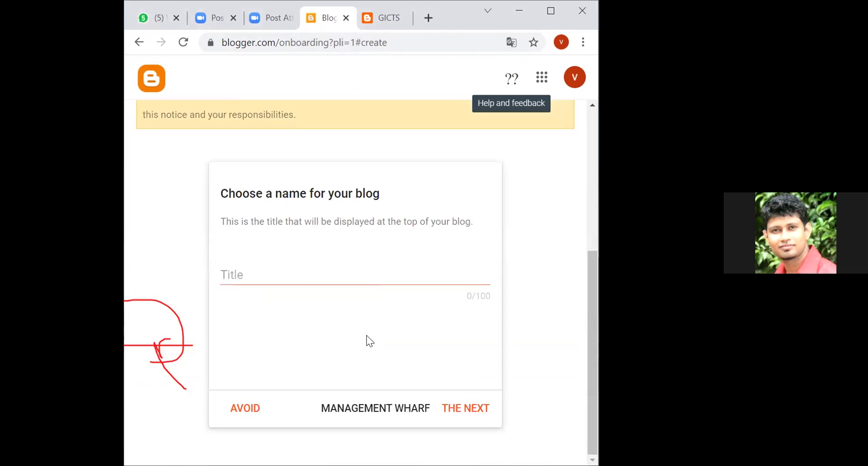
Enter the student's full name as the blog title and continue to the web address step
{"action": "left_click", "coordinate": [359, 276]}
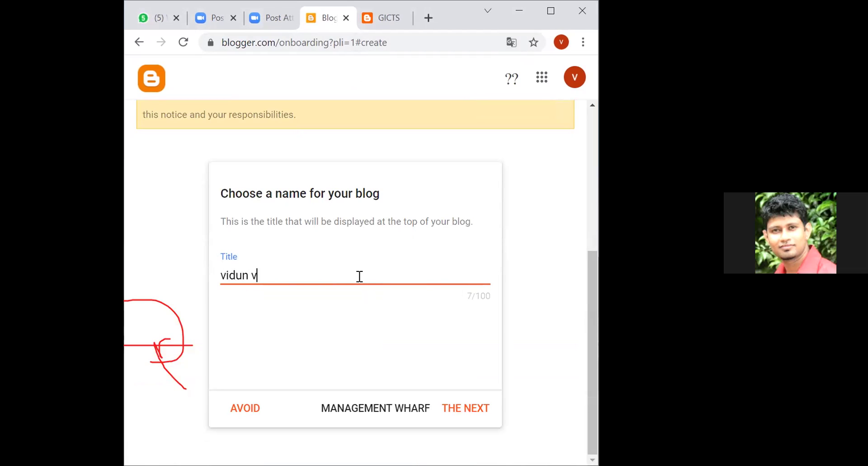
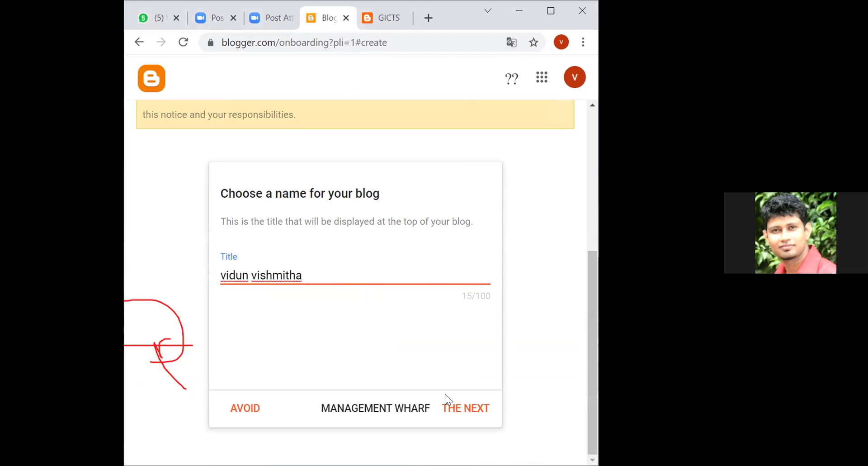
{"action": "left_click", "coordinate": [461, 409]}
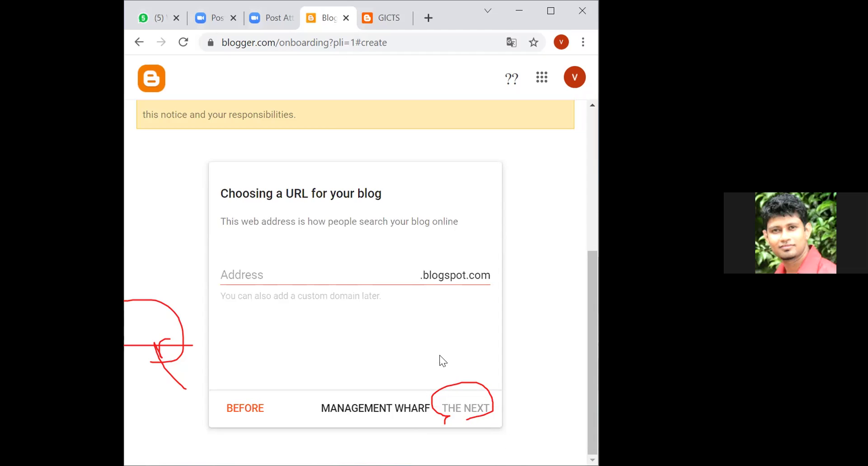
Enter an available blogspot address of the student's name plus 2021 and continue
{"action": "left_click", "coordinate": [403, 277]}
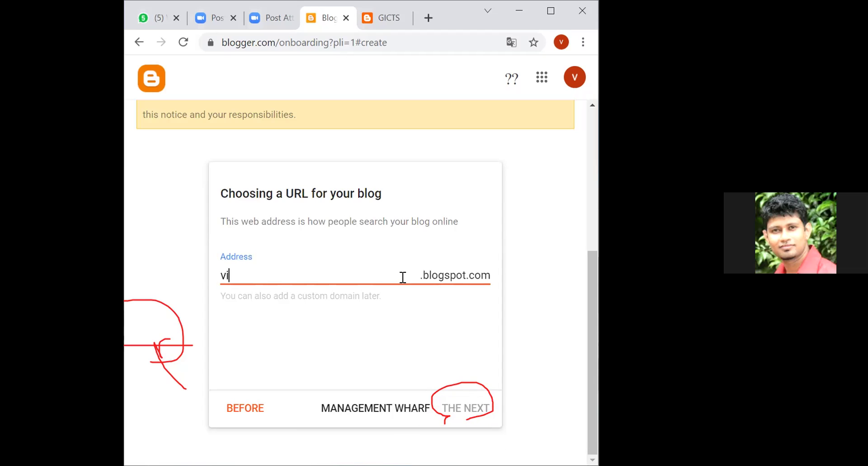
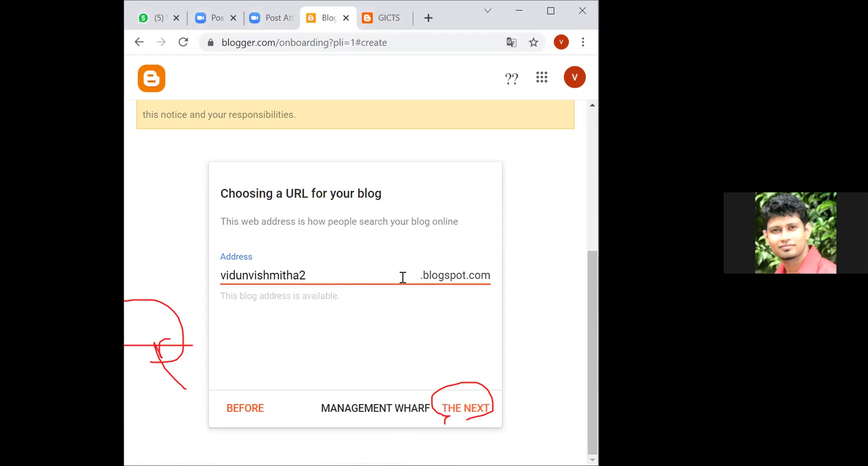
{"action": "left_click", "coordinate": [468, 409]}
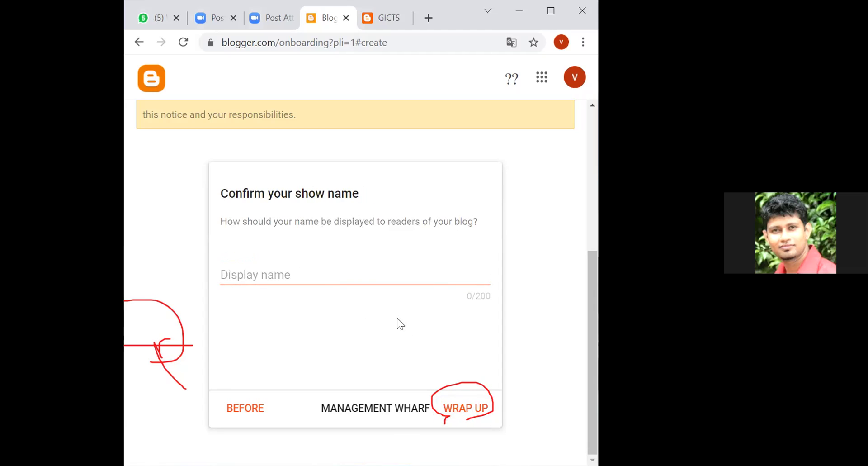
Enter the student's full name as the display name and try to finish setup
{"action": "left_click", "coordinate": [350, 272]}
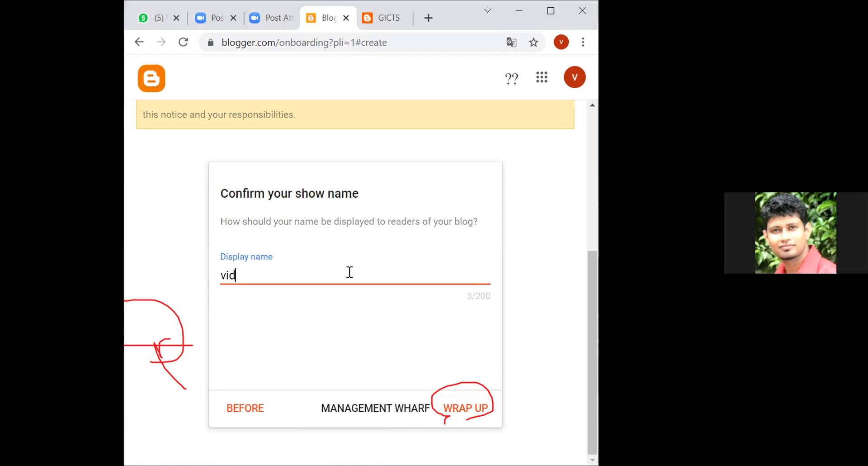
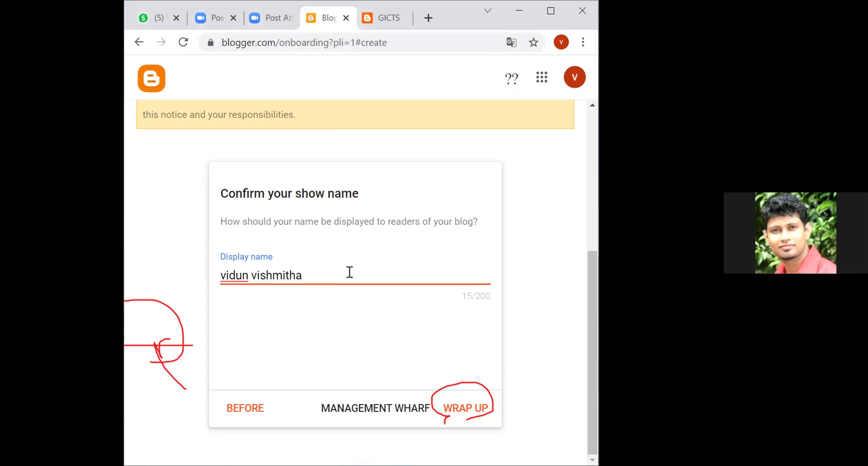
{"action": "left_click", "coordinate": [460, 410]}
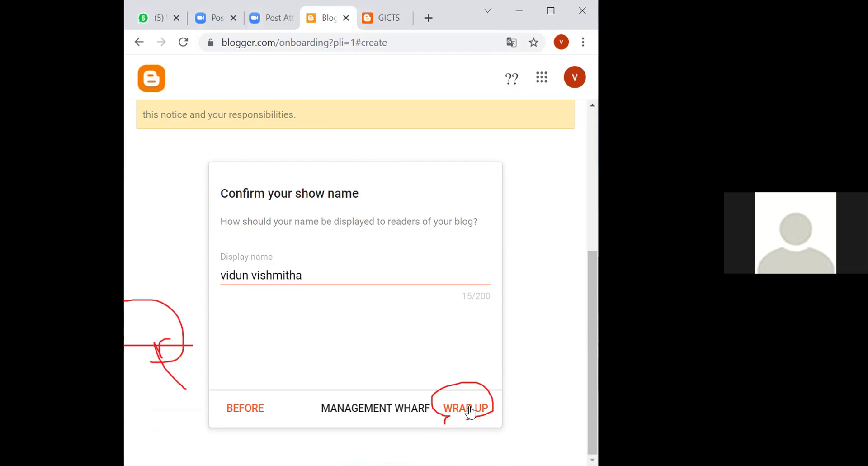
{"action": "left_click", "coordinate": [469, 410]}
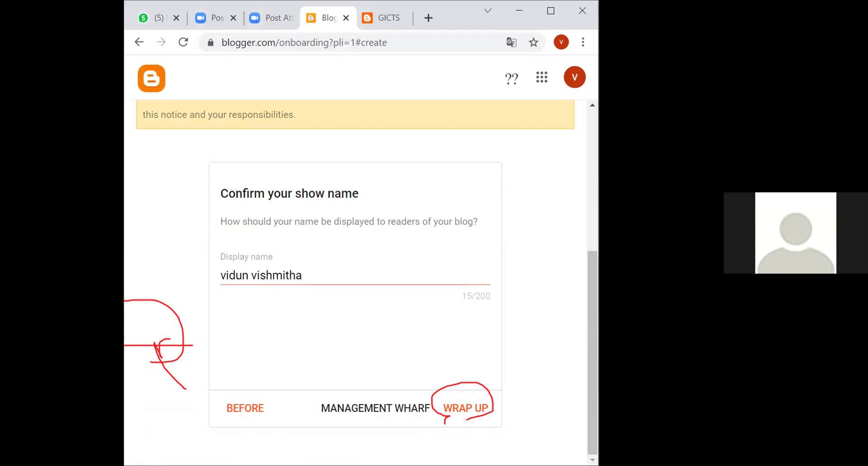
{"action": "left_click", "coordinate": [460, 411]}
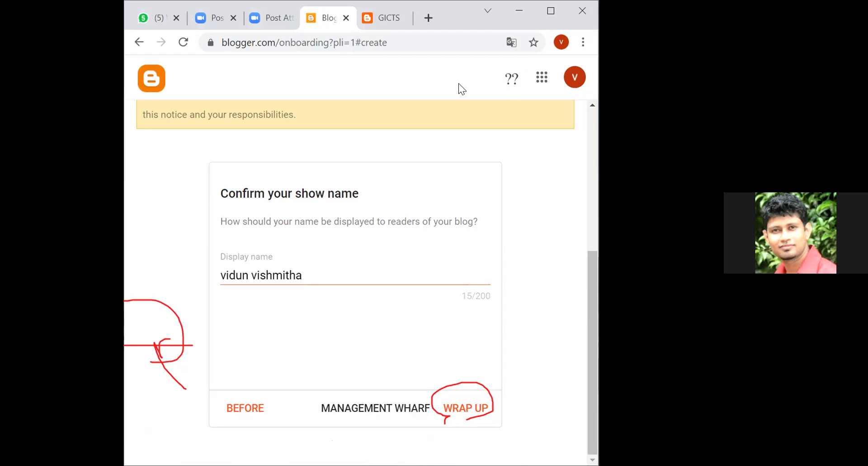
Remove the space from the display name and retry finishing setup
{"action": "left_click", "coordinate": [250, 275]}
{"action": "key", "text": "BackSpace"}
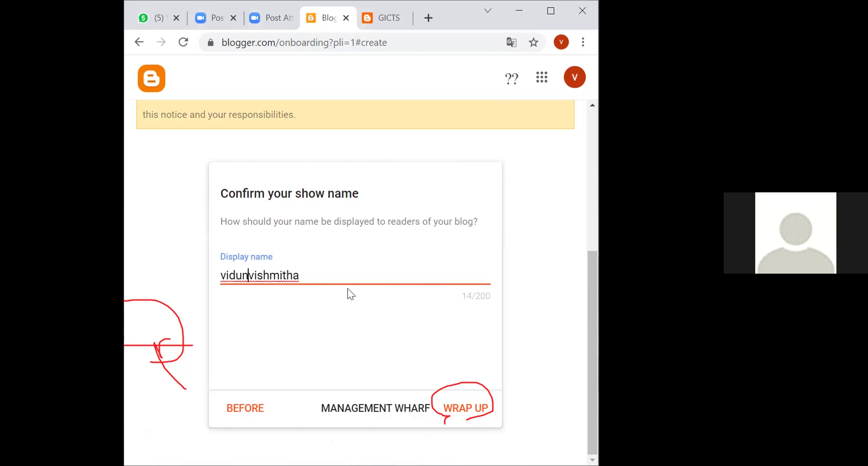
{"action": "left_click", "coordinate": [466, 410]}
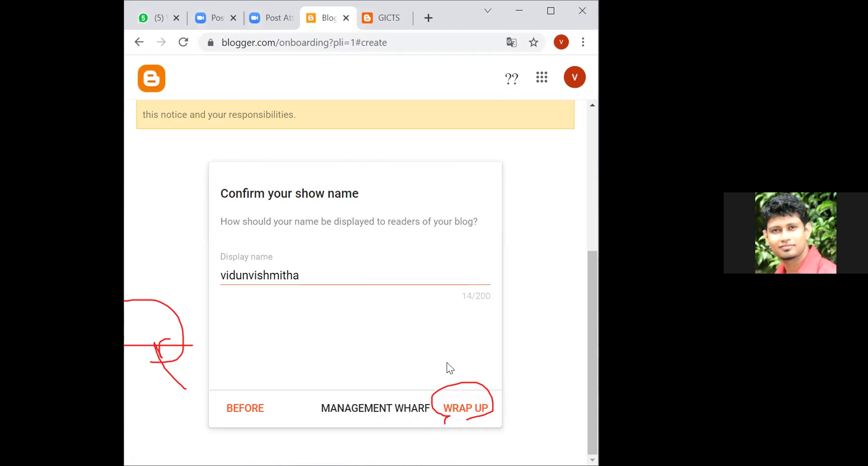
Step back and re-enter the display name as only the student's first name, then finish
{"action": "left_click", "coordinate": [252, 412]}
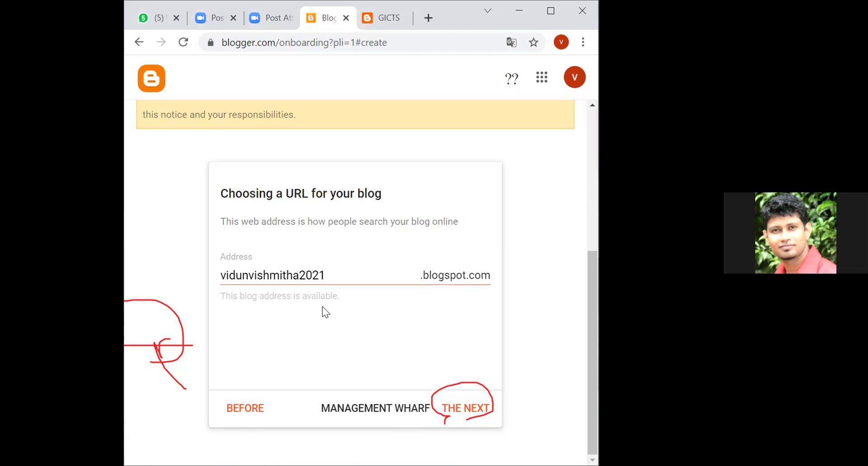
{"action": "left_click", "coordinate": [454, 409]}
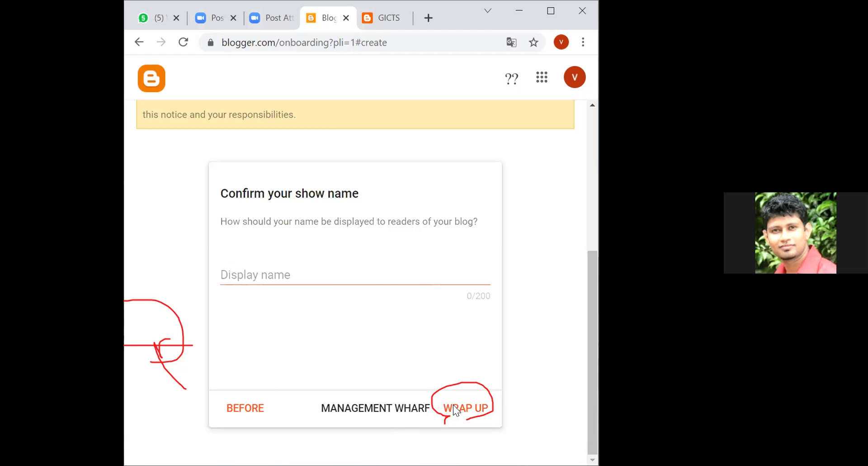
{"action": "left_click", "coordinate": [382, 272]}
{"action": "type", "text": "vidun"}
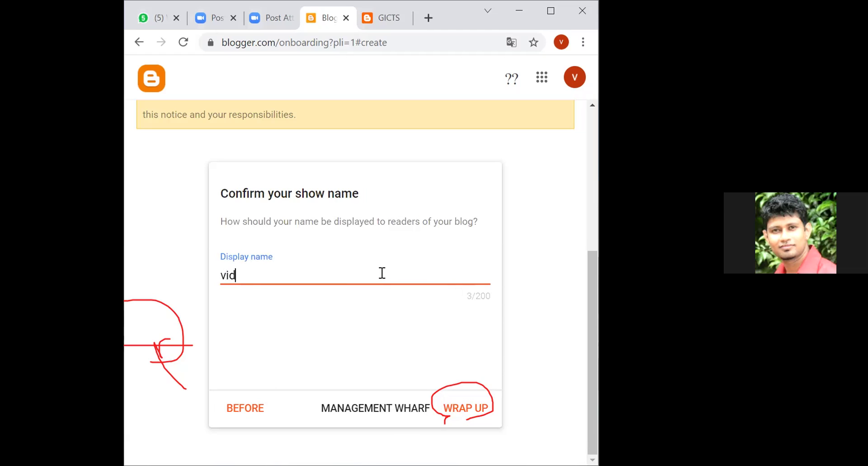
{"action": "left_click", "coordinate": [480, 408]}
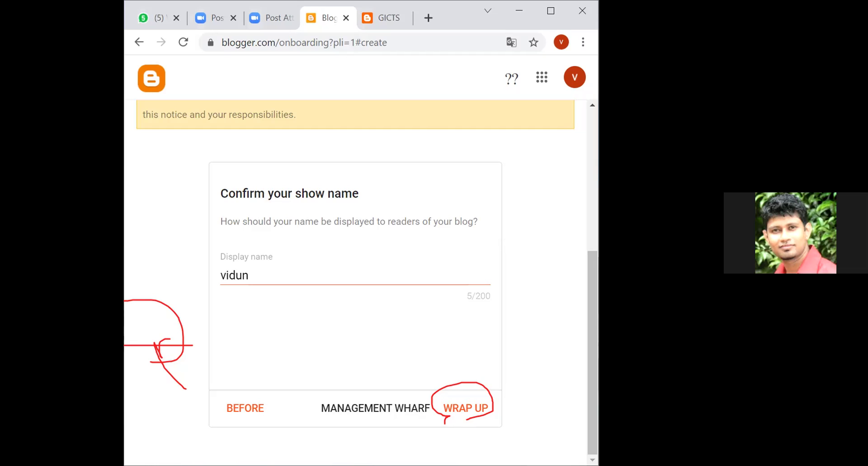
Zoom Chrome's page out to 67% to see the whole notice, then cancel the setup
{"action": "key", "text": "ctrl+minus"}
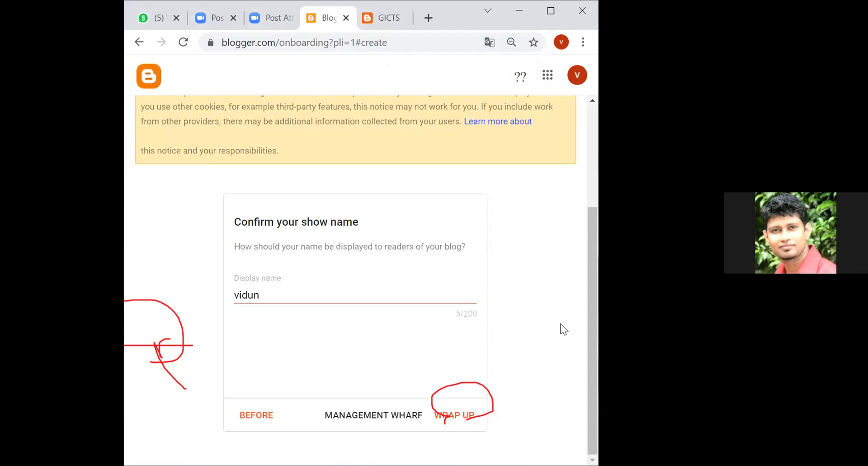
{"action": "key", "text": "ctrl+minus"}
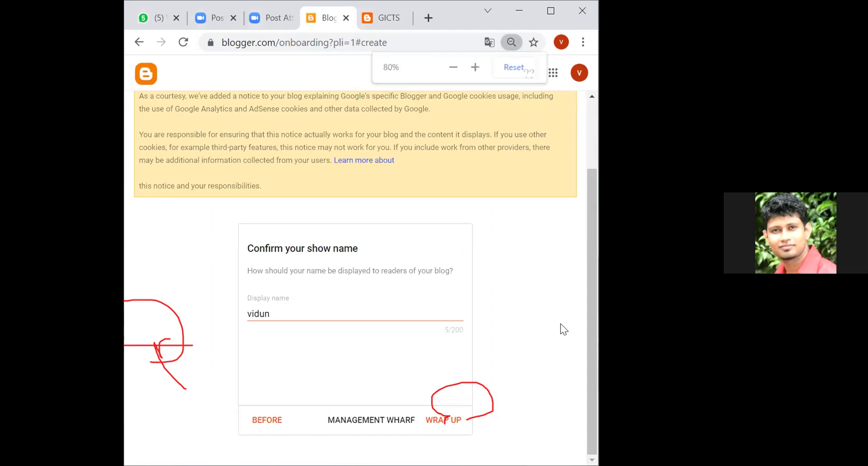
{"action": "key", "text": "ctrl+minus"}
{"action": "key", "text": "ctrl+minus"}
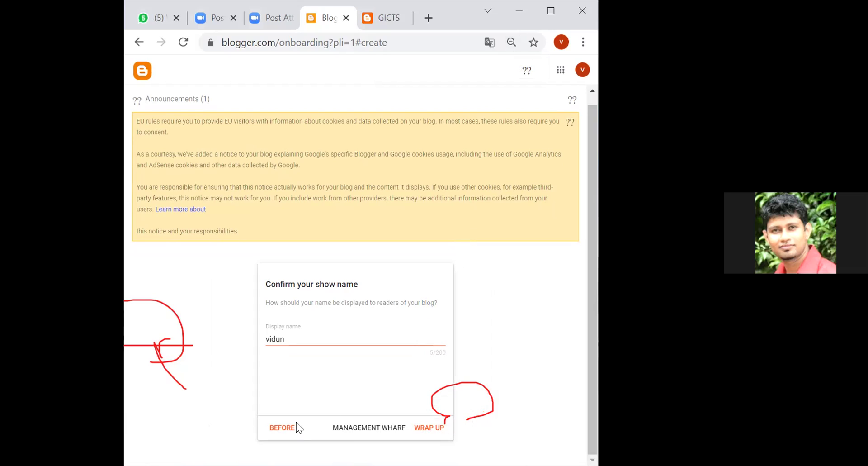
{"action": "left_click", "coordinate": [348, 429]}
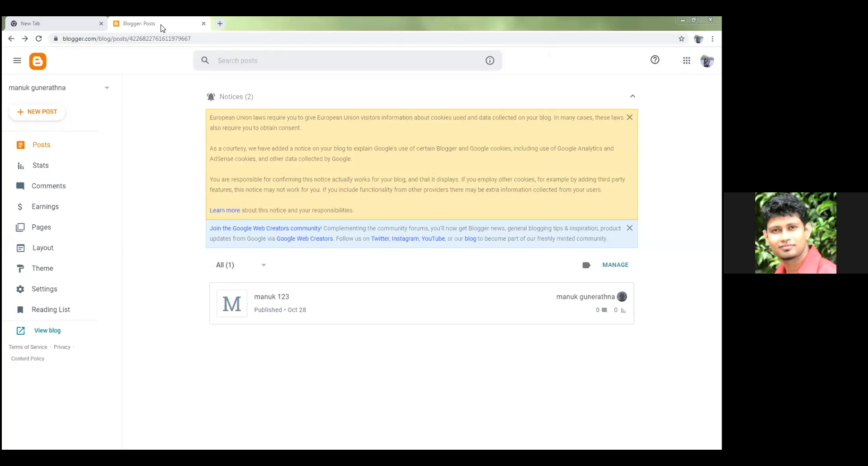
Open a spare blank tab and return to the Blogger: Posts tab
{"action": "left_click", "coordinate": [220, 23]}
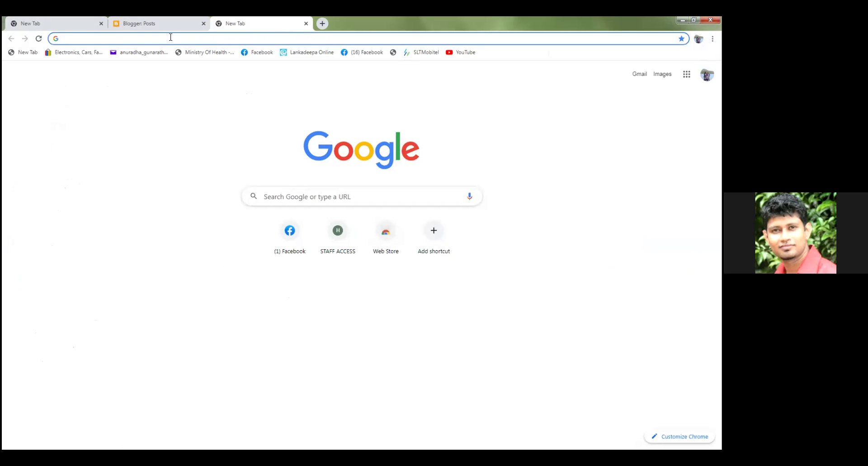
{"action": "left_click", "coordinate": [165, 22]}
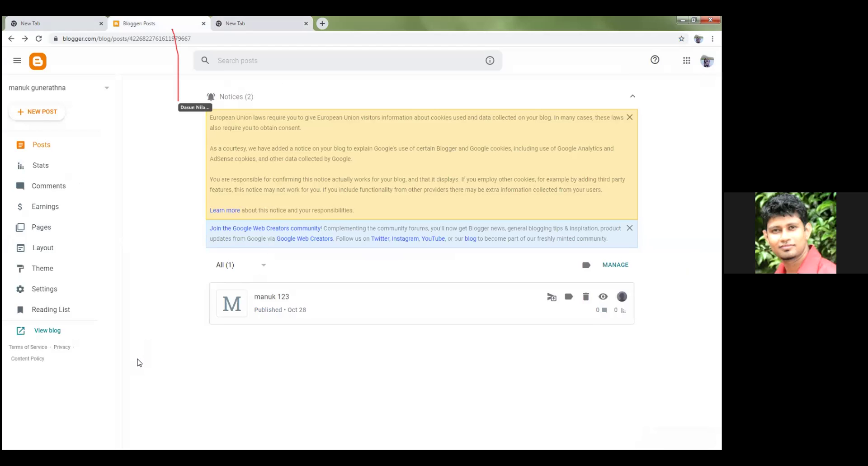
View the published blog and select its blogspot URL in the address bar
{"action": "left_click", "coordinate": [39, 327]}
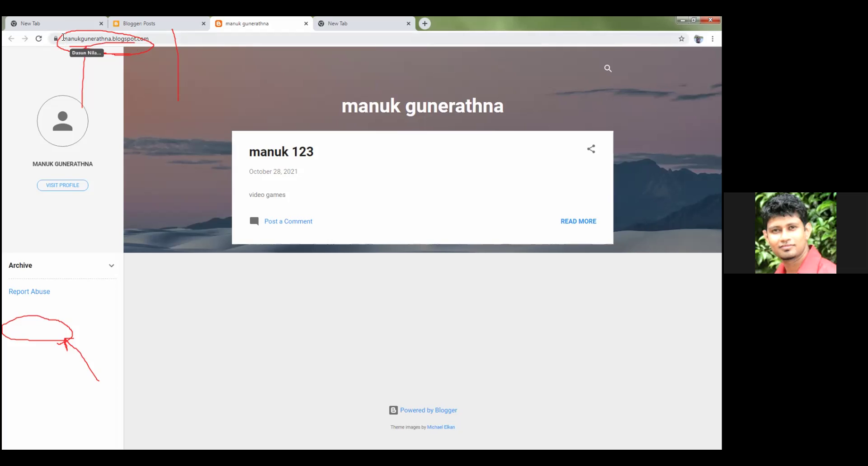
{"action": "left_click_drag", "start_coordinate": [62, 38], "coordinate": [153, 35]}
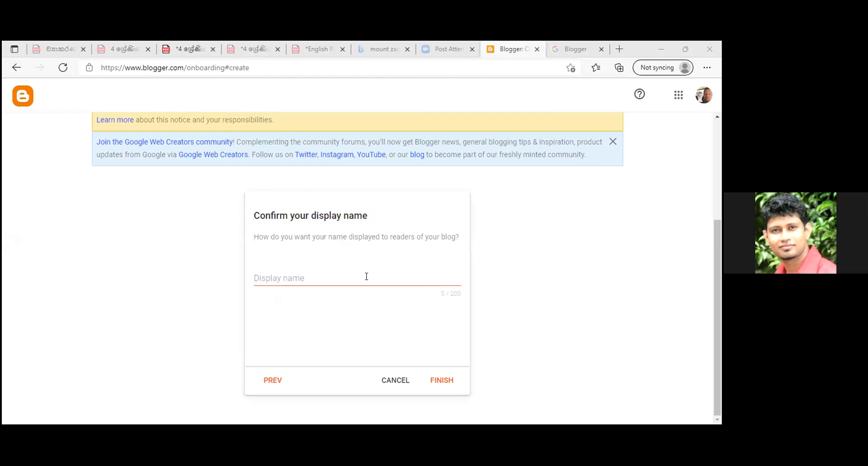
Enter the student's name in capitals as the display name and finish the blog
{"action": "left_click", "coordinate": [366, 277]}
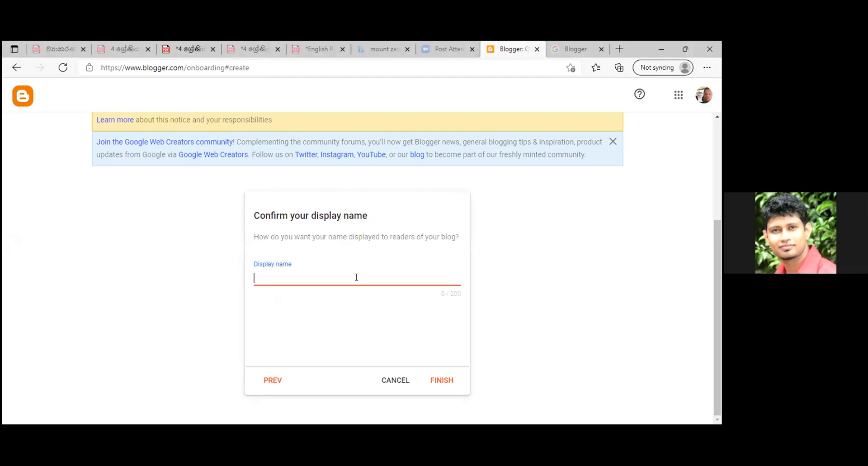
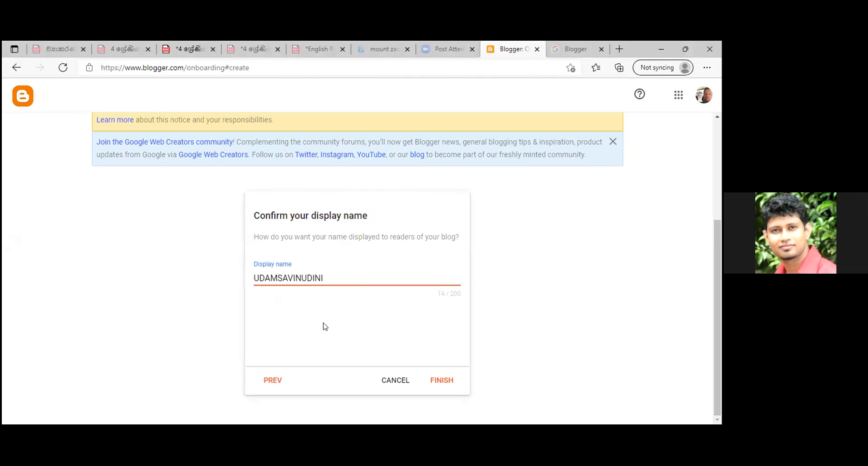
{"action": "left_click", "coordinate": [449, 380]}
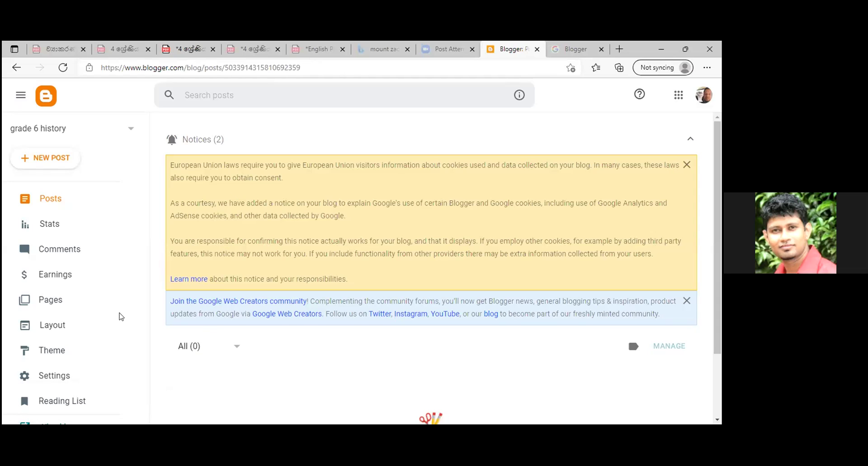
View the grade 6 history blog and select its full blogspot URL
{"action": "scroll", "coordinate": [102, 308], "scroll_direction": "down", "scroll_amount": 2}
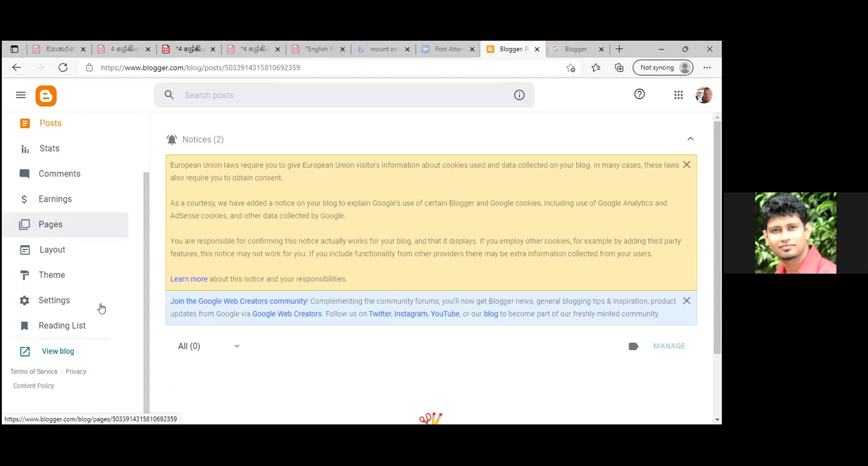
{"action": "left_click", "coordinate": [50, 353]}
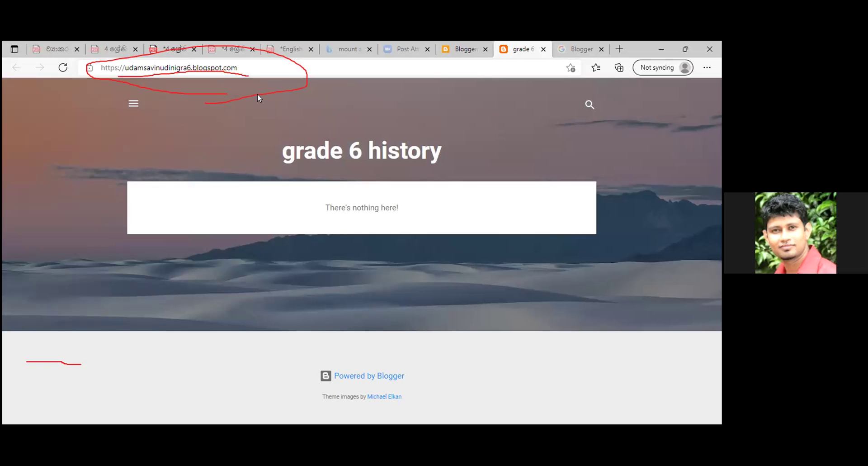
{"action": "left_click", "coordinate": [100, 66]}
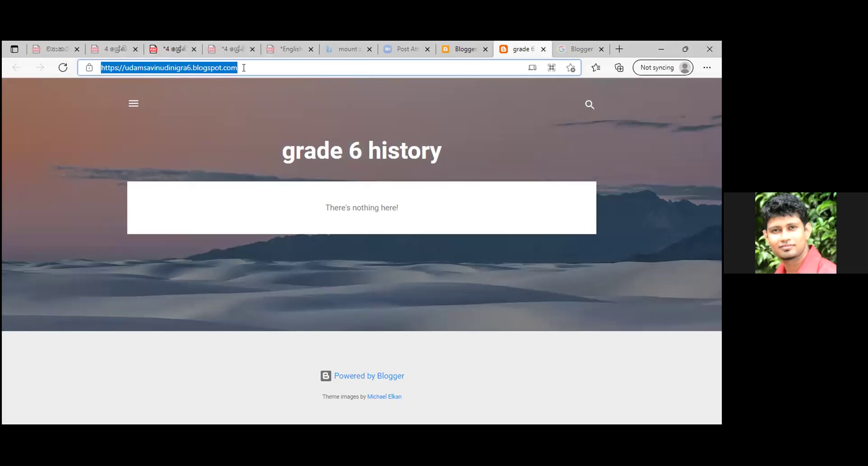
{"action": "left_click", "coordinate": [211, 68]}
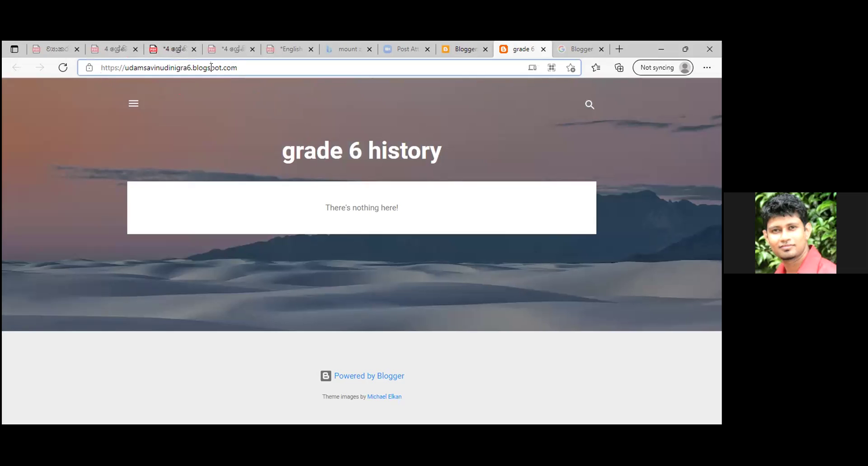
{"action": "left_click_drag", "start_coordinate": [98, 67], "coordinate": [245, 62]}
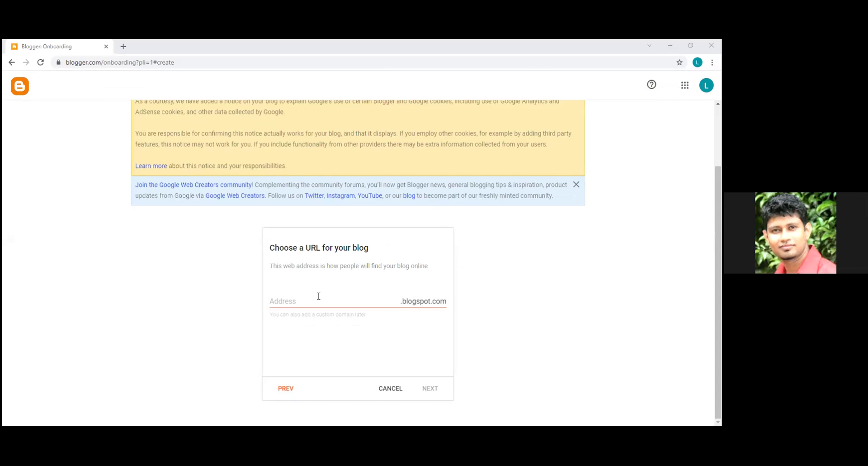
Type the student's name without a space as the blog address, followed by grade6
{"action": "left_click", "coordinate": [288, 301]}
{"action": "left_click", "coordinate": [304, 295]}
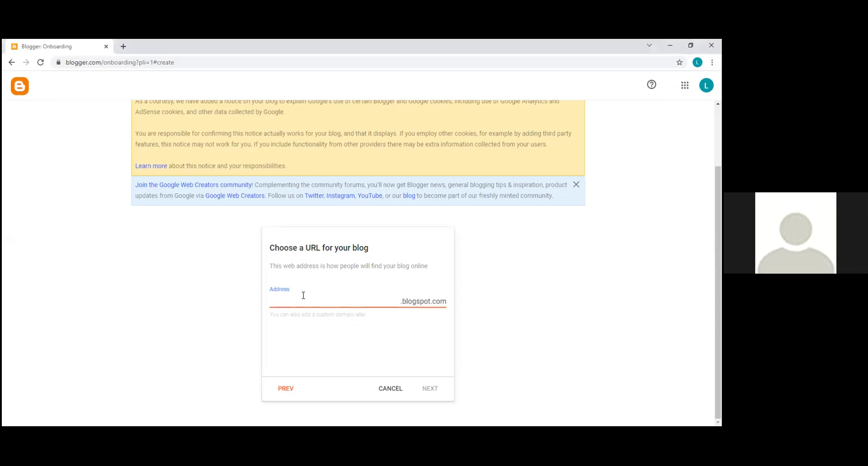
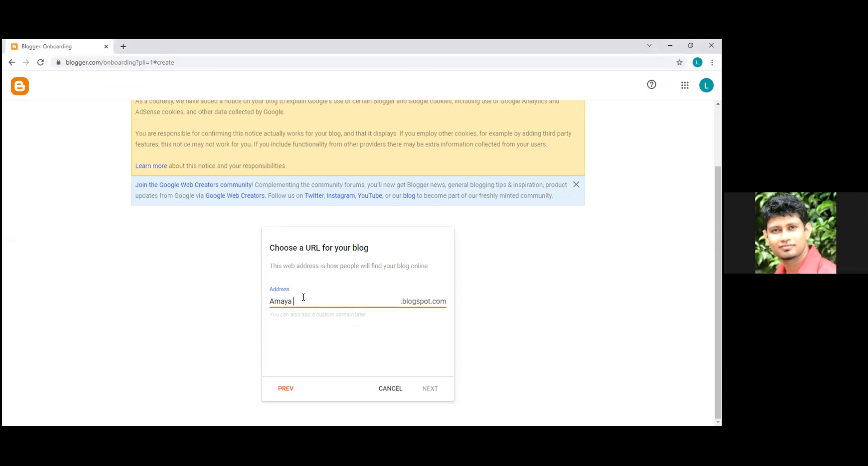
{"action": "left_click", "coordinate": [295, 300]}
{"action": "key", "text": "BackSpace"}
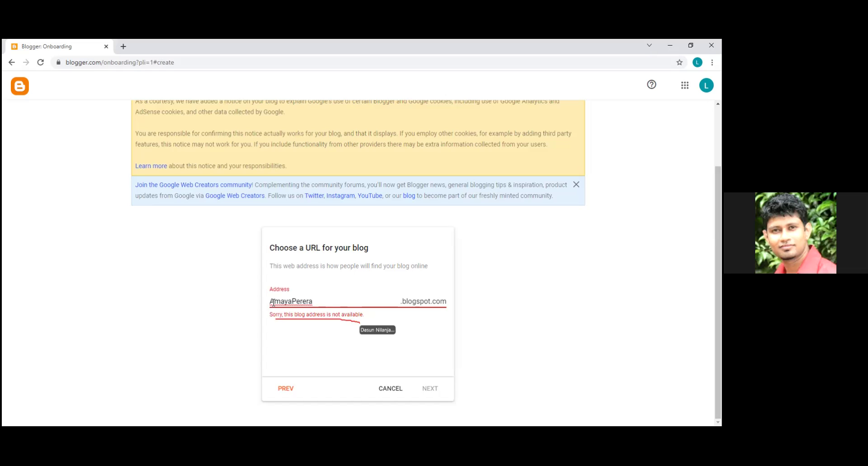
{"action": "type", "text": "G"}
{"action": "key", "text": "BackSpace"}
{"action": "type", "text": "h"}
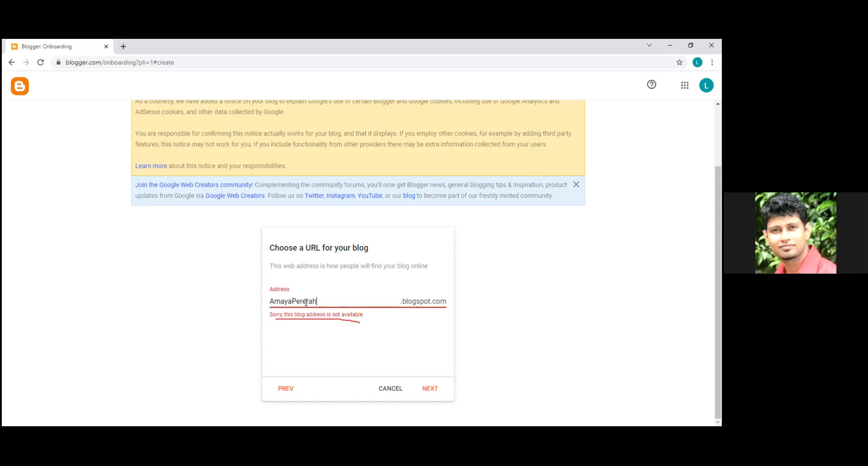
{"action": "type", "text": "rade6"}
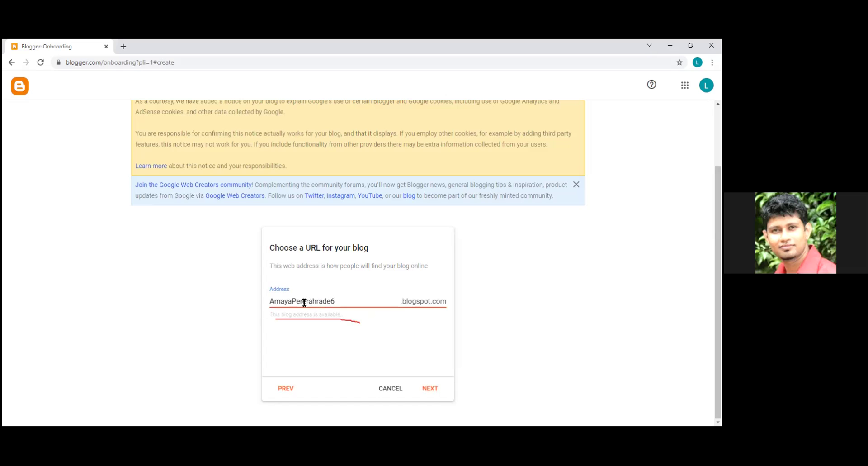
Correct the surname spelling and change the ending to grade7 until the address is available
{"action": "left_click", "coordinate": [306, 301]}
{"action": "type", "text": "g"}
{"action": "left_click", "coordinate": [307, 302]}
{"action": "type", "text": "a"}
{"action": "key", "text": "BackSpace"}
{"action": "left_click_drag", "start_coordinate": [310, 301], "coordinate": [297, 302]}
{"action": "type", "text": "erera"}
{"action": "left_click_drag", "start_coordinate": [345, 302], "coordinate": [315, 302]}
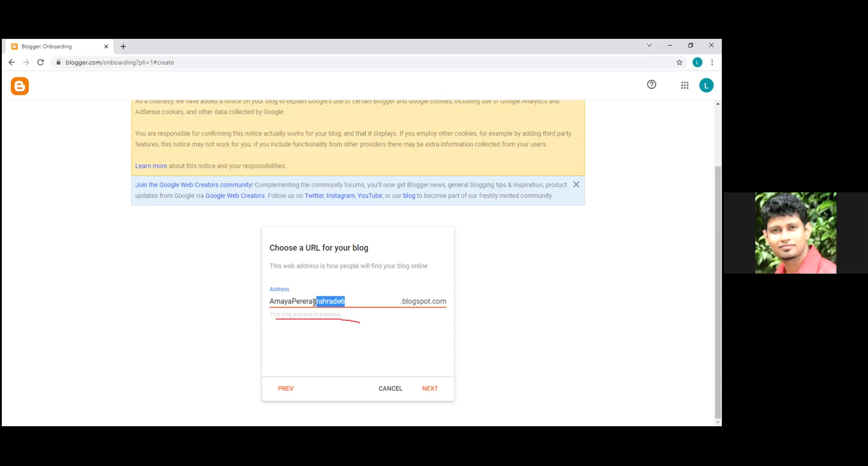
{"action": "key", "text": "BackSpace"}
{"action": "type", "text": "rade"}
{"action": "key", "text": "BackSpace"}
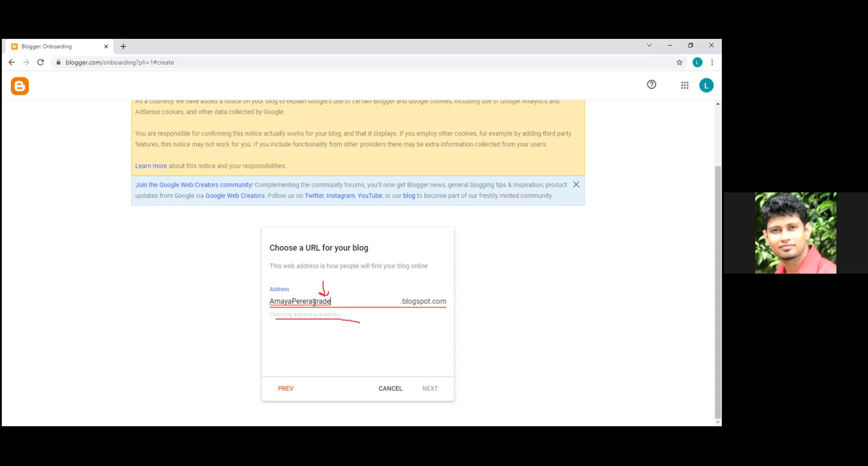
{"action": "type", "text": "7"}
Set the student's full name as display name, finish the blog, and view it
{"action": "left_click", "coordinate": [428, 390]}
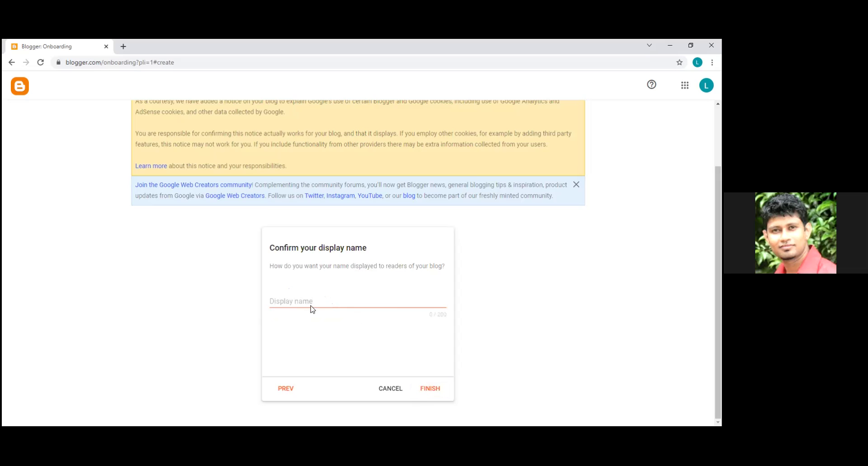
{"action": "left_click", "coordinate": [298, 302]}
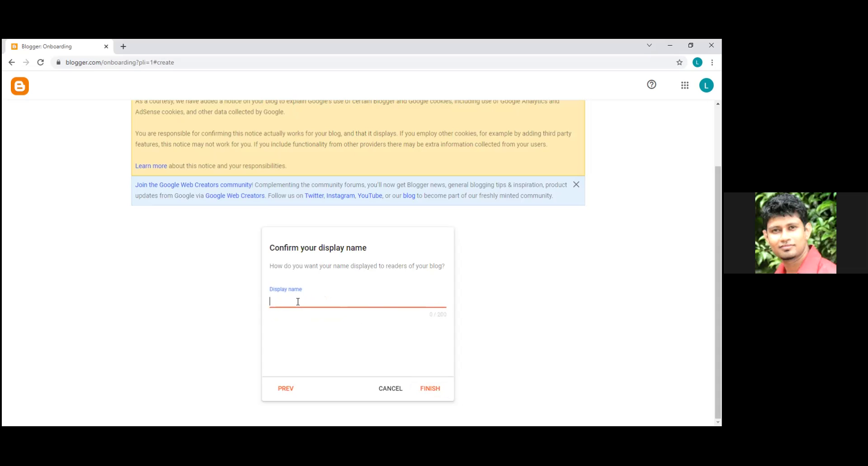
{"action": "left_click", "coordinate": [429, 392]}
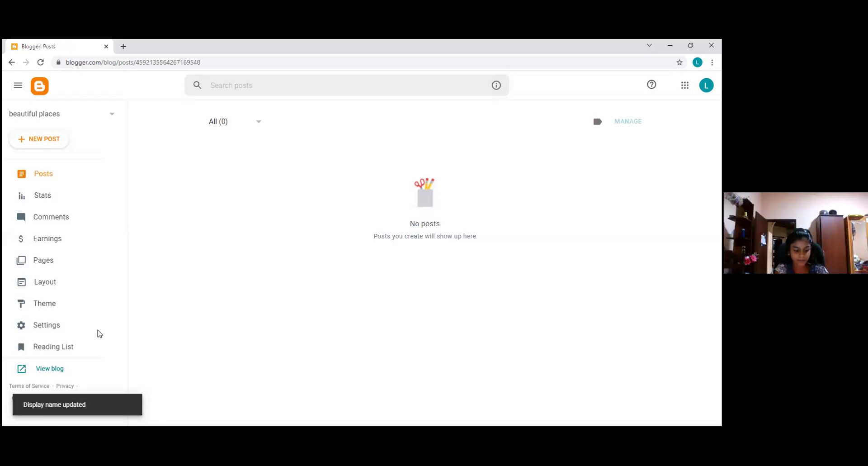
{"action": "left_click", "coordinate": [50, 368]}
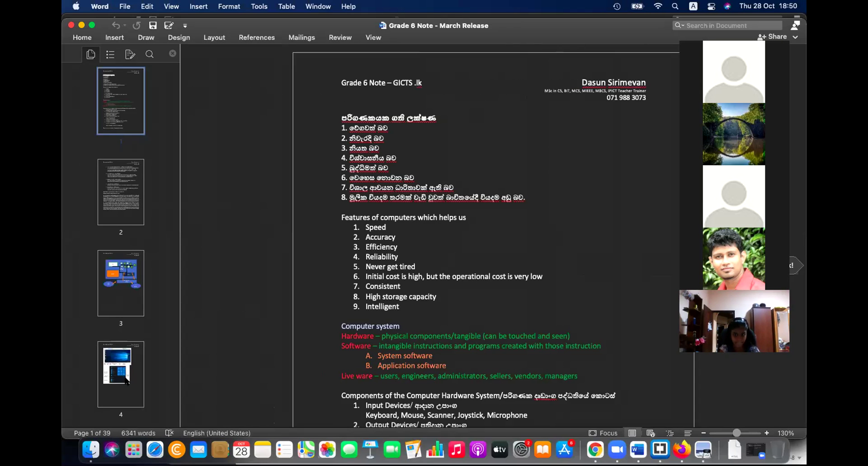
Insert a page break after the last paragraph of page 39, creating blank page 40
{"action": "scroll", "coordinate": [127, 381], "scroll_direction": "down", "scroll_amount": 20}
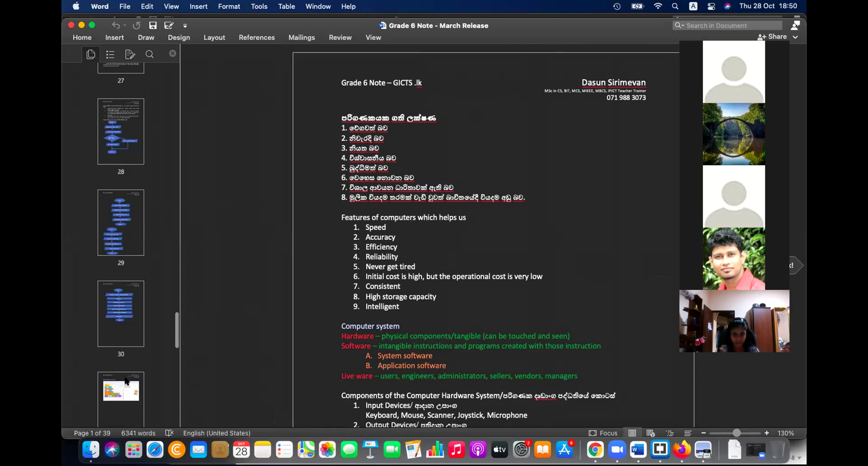
{"action": "scroll", "coordinate": [127, 381], "scroll_direction": "down", "scroll_amount": 8}
{"action": "left_click", "coordinate": [139, 352]}
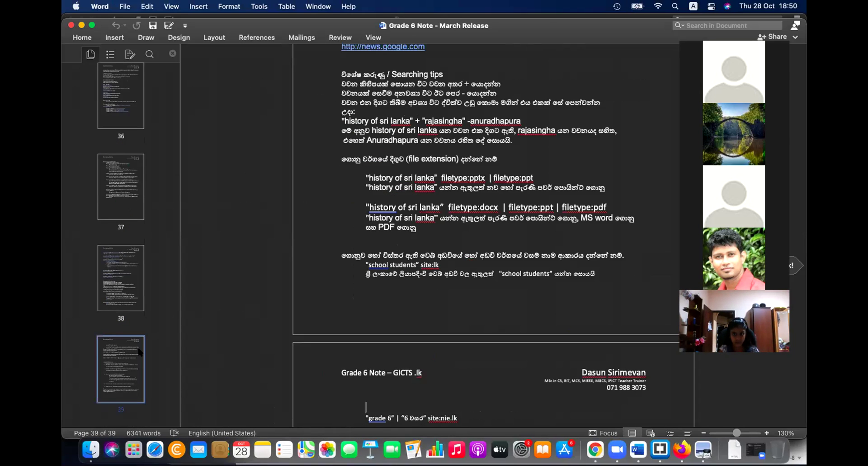
{"action": "scroll", "coordinate": [436, 381], "scroll_direction": "down", "scroll_amount": 15}
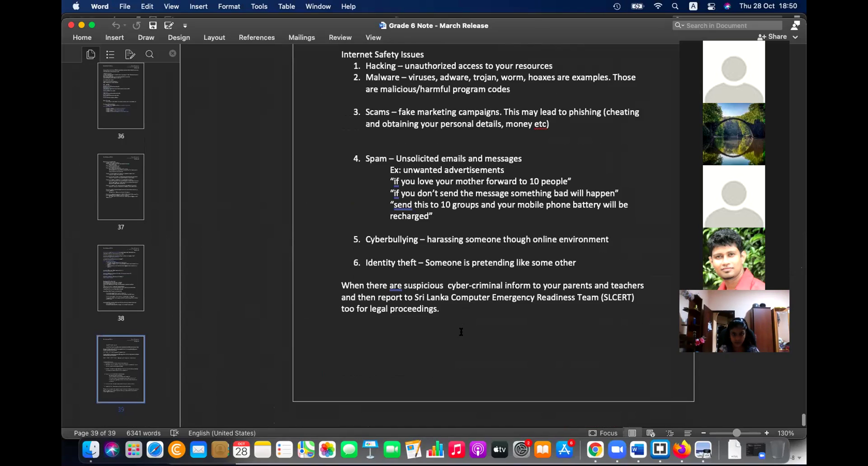
{"action": "left_click", "coordinate": [461, 332]}
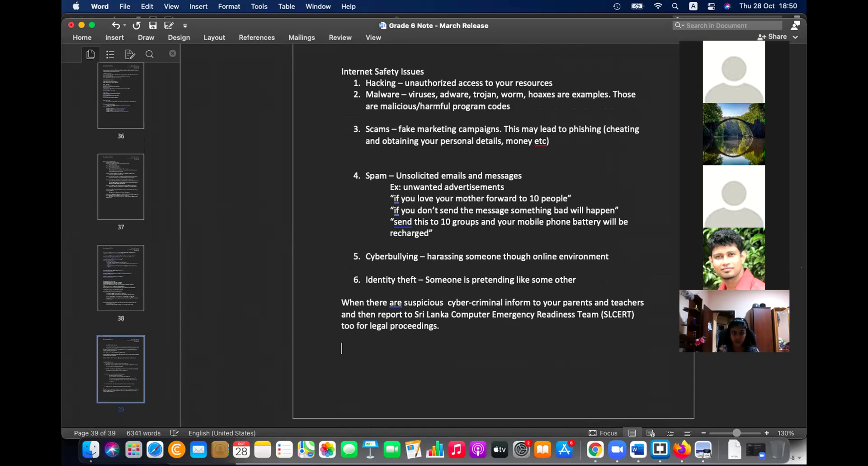
{"action": "key", "text": "super+Return"}
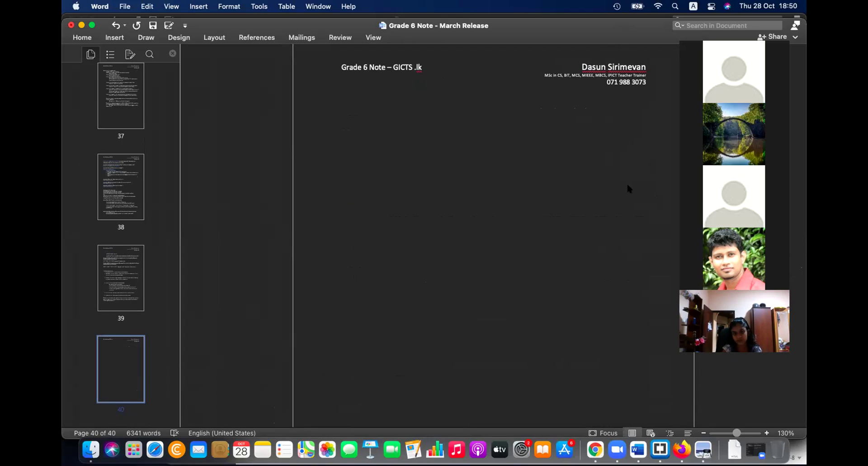
Paste the first two students' blogspot URLs below the page 40 header as hyperlinks, undoing a duplicate
{"action": "left_click", "coordinate": [395, 131]}
{"action": "key", "text": "Return"}
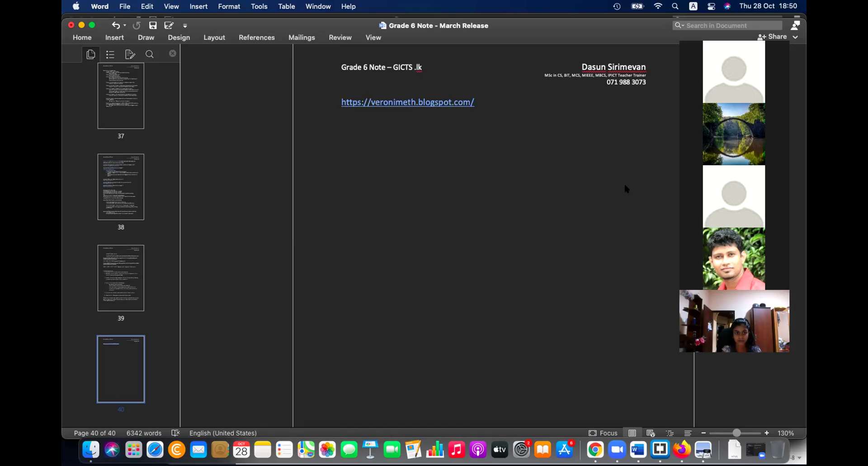
{"action": "key", "text": "Return"}
{"action": "key", "text": "super+z"}
{"action": "key", "text": "super+z"}
{"action": "key", "text": "super+z"}
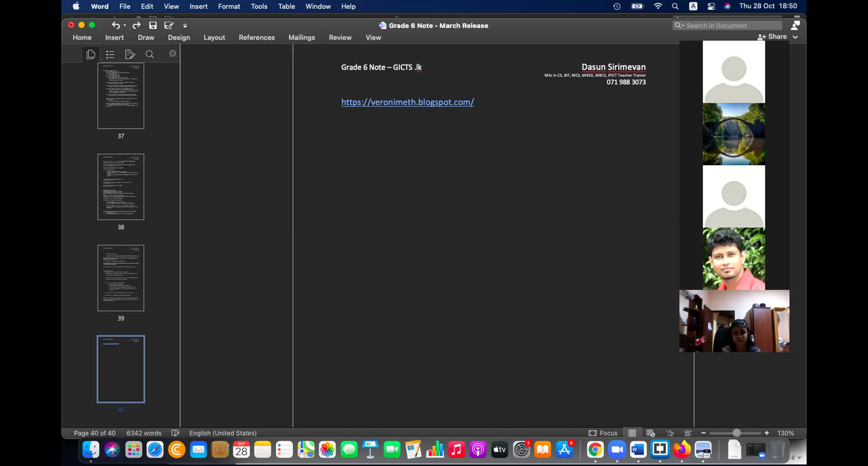
{"action": "key", "text": "Return"}
{"action": "key", "text": "Return"}
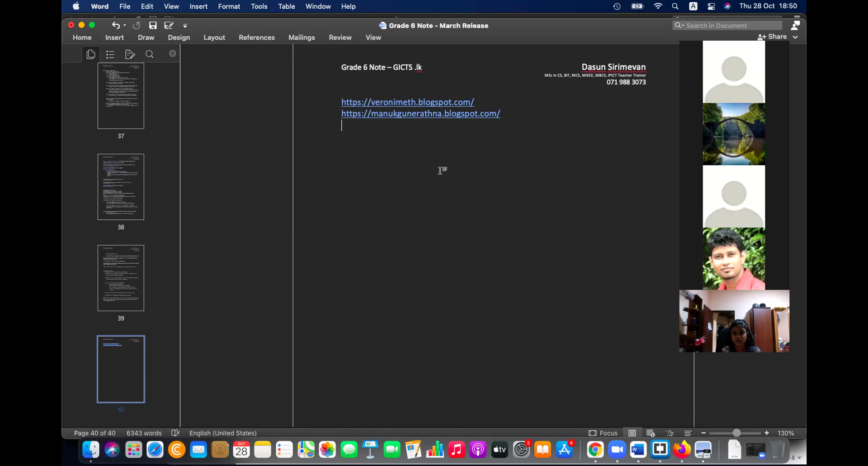
Paste four more students' blogspot URLs as hyperlinks, one per line
{"action": "key", "text": "Return"}
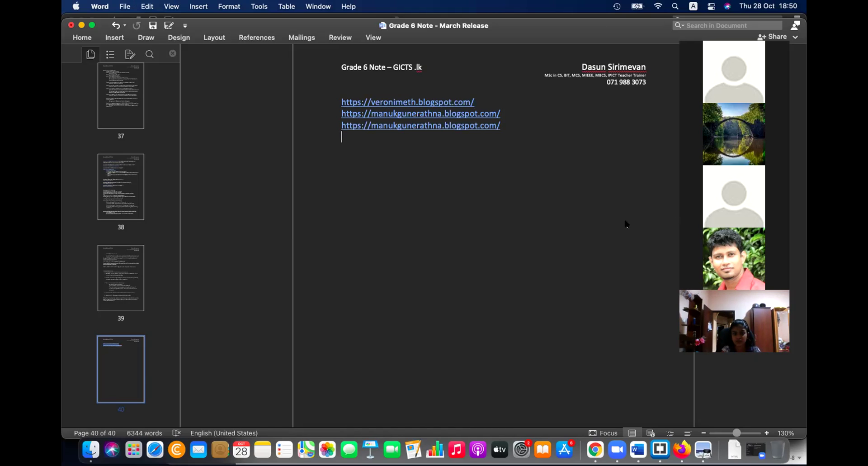
{"action": "key", "text": "Return"}
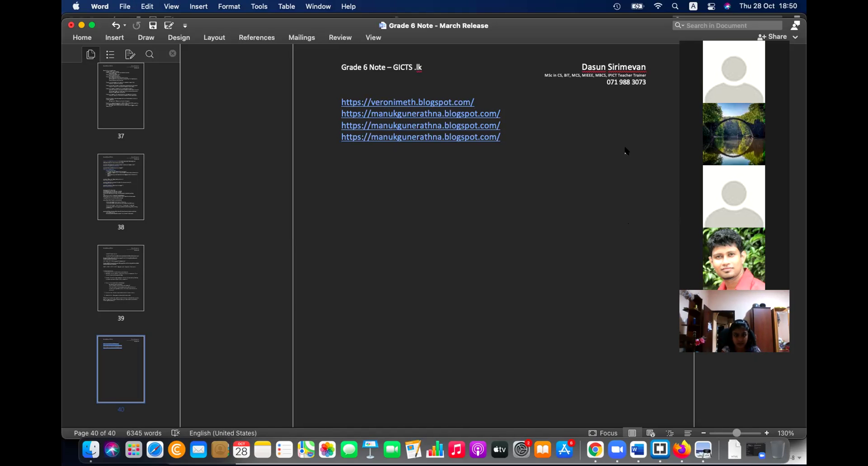
{"action": "key", "text": "Return"}
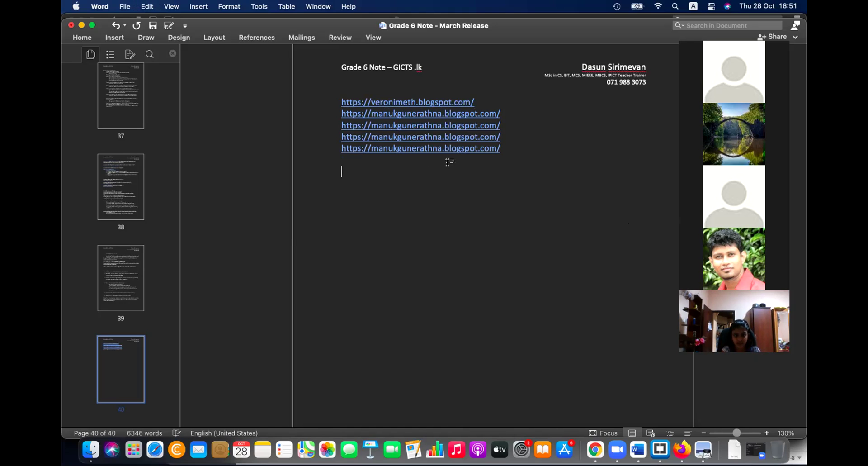
{"action": "key", "text": "BackSpace"}
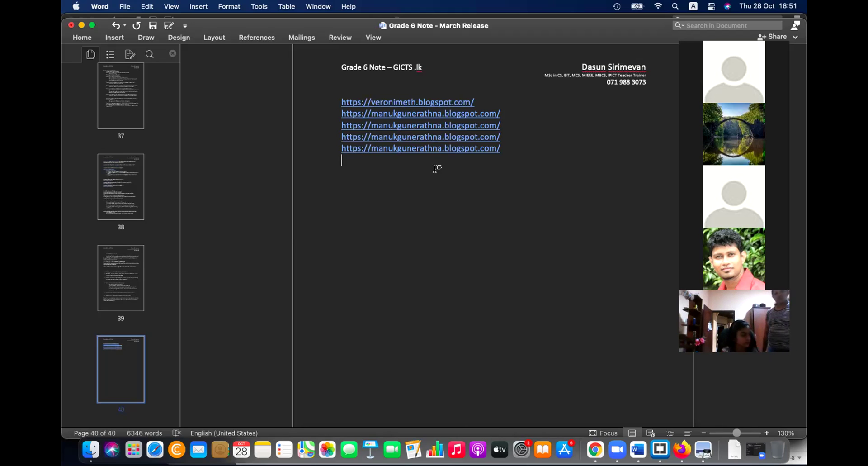
{"action": "key", "text": "Return"}
{"action": "key", "text": "Return"}
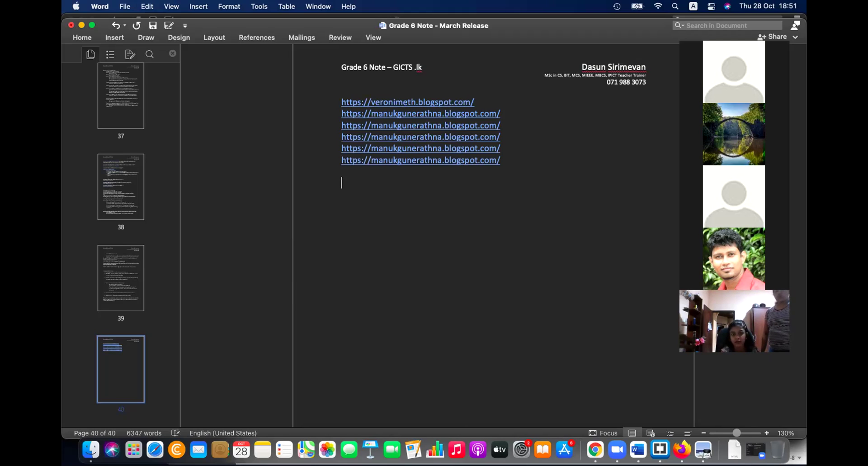